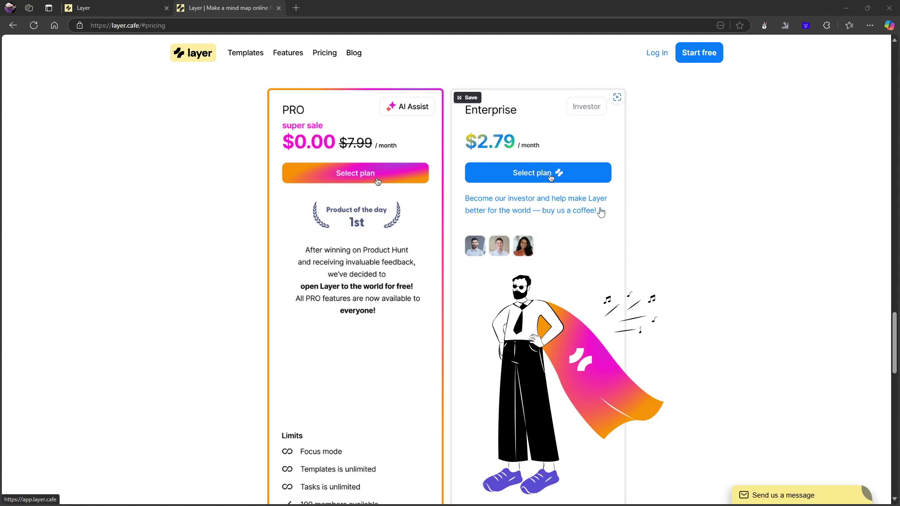
Examine the prices, descriptions and limits of the PRO and Enterprise plans on the pricing page.
scroll(571, 225, "up", 1)
scroll(570, 224, "down", 3)
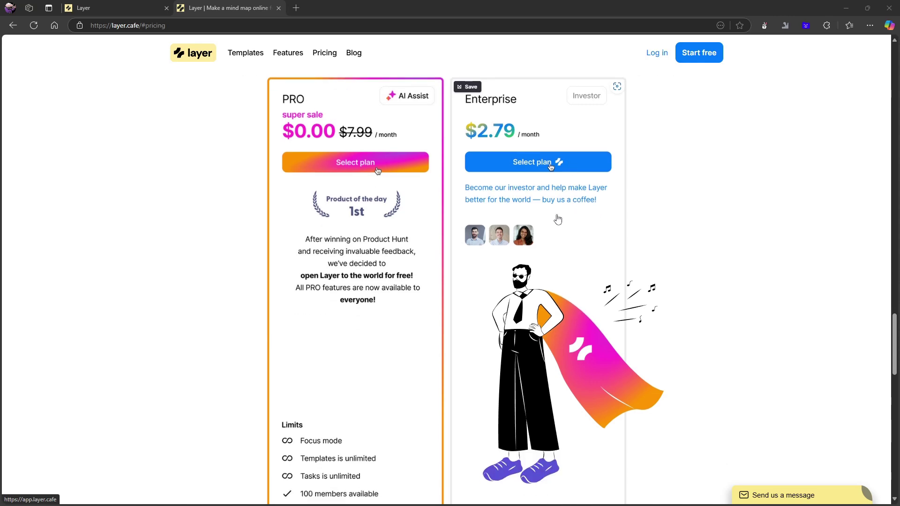
scroll(345, 158, "up", 2)
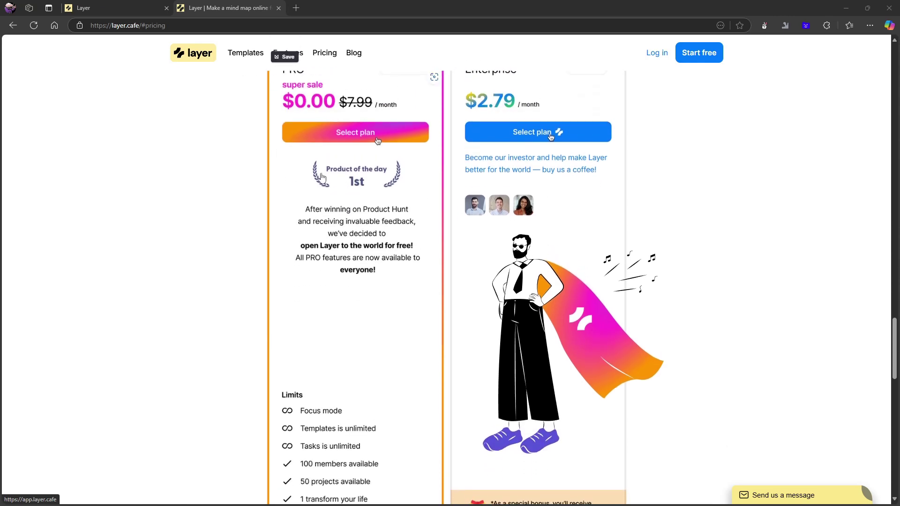
scroll(328, 136, "down", 2)
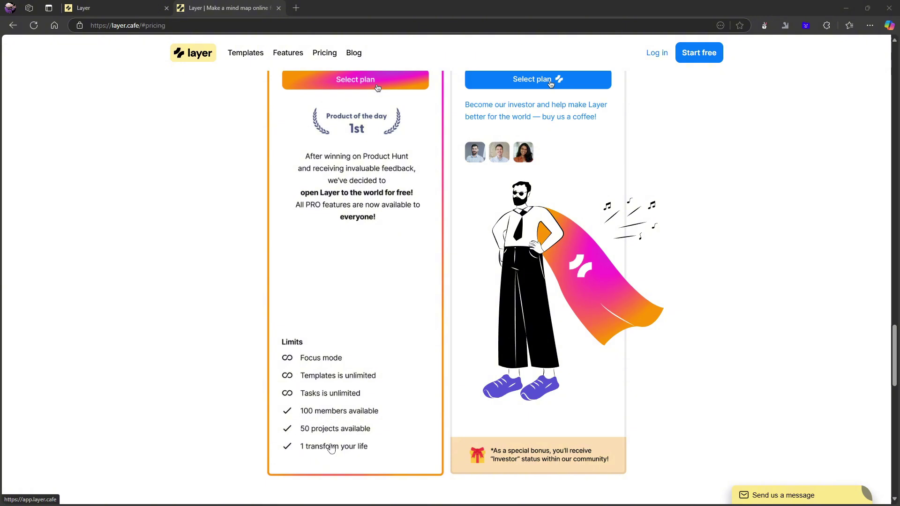
scroll(374, 457, "up", 1)
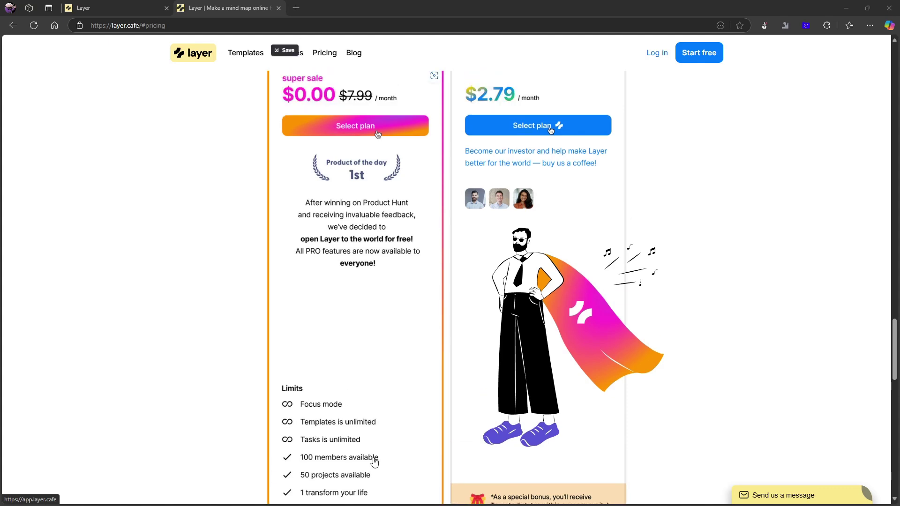
scroll(342, 473, "down", 1)
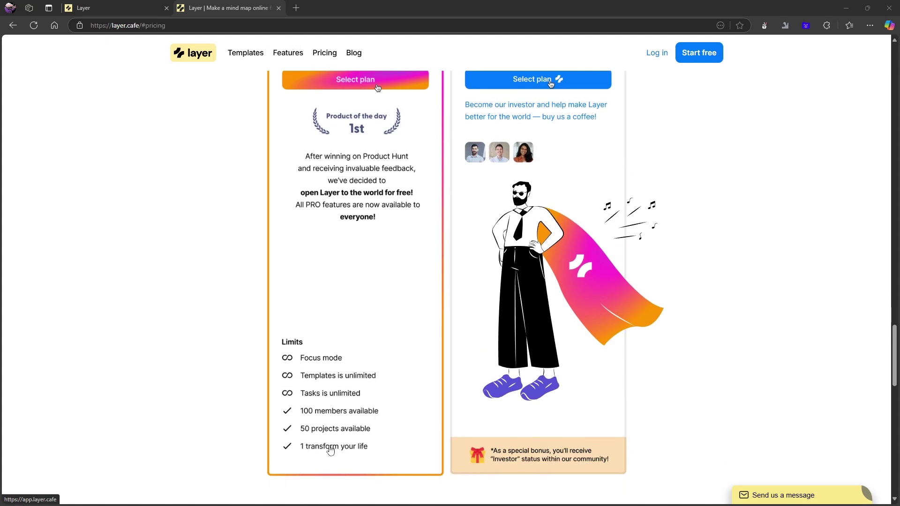
scroll(317, 443, "up", 1)
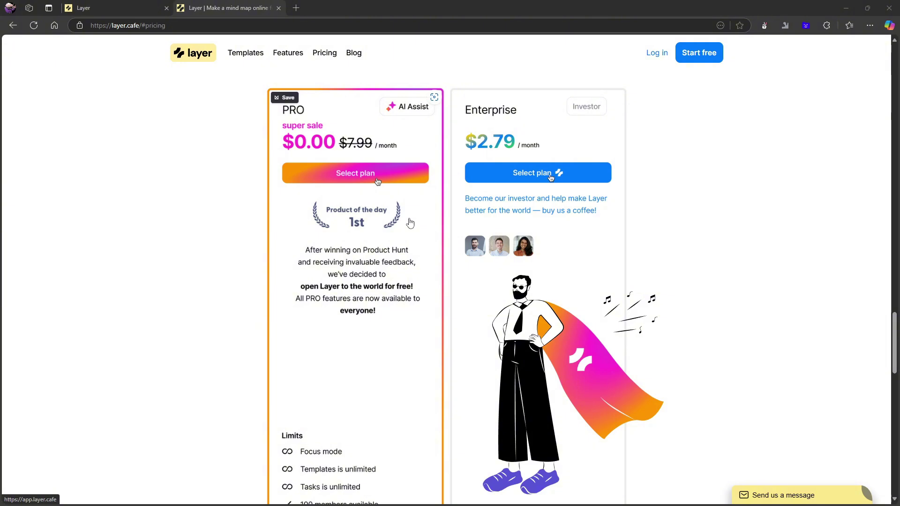
Switch to the Layer workspace, look at the personal task list, and return to the boards overview.
left_click(138, 8)
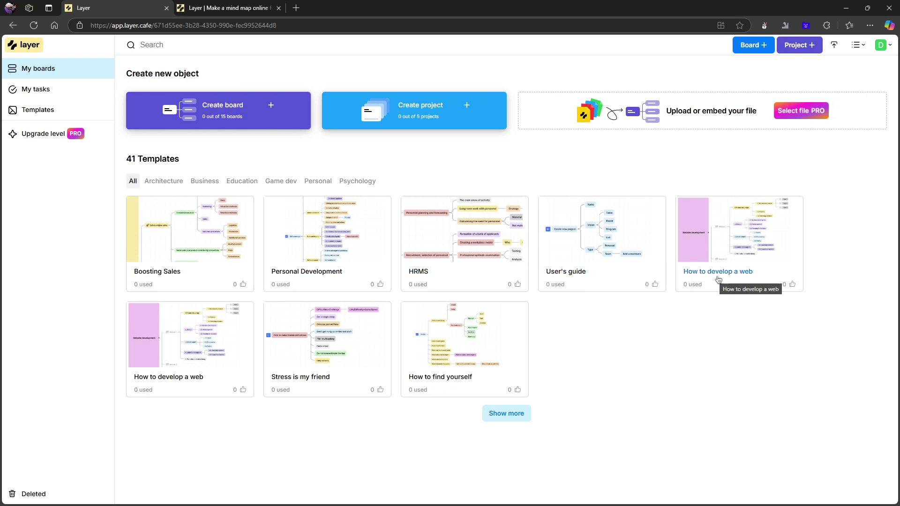
left_click(32, 91)
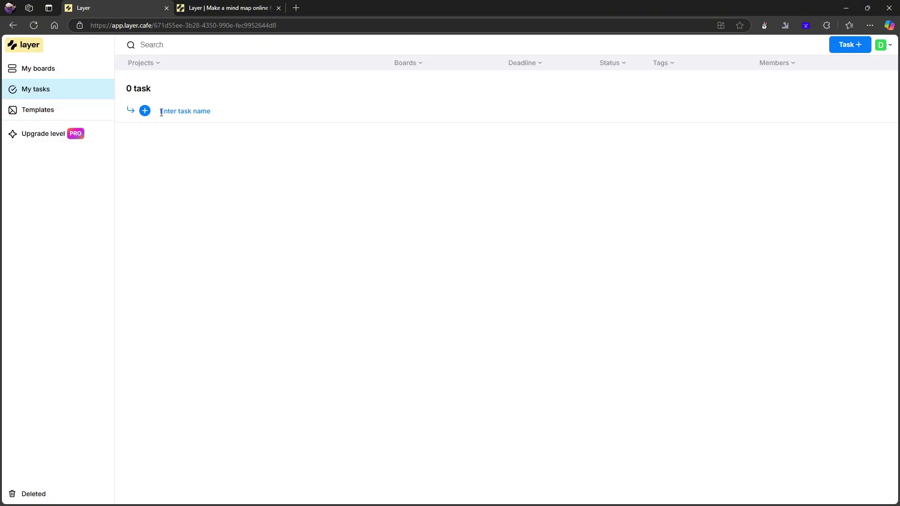
left_click(193, 113)
left_click(51, 70)
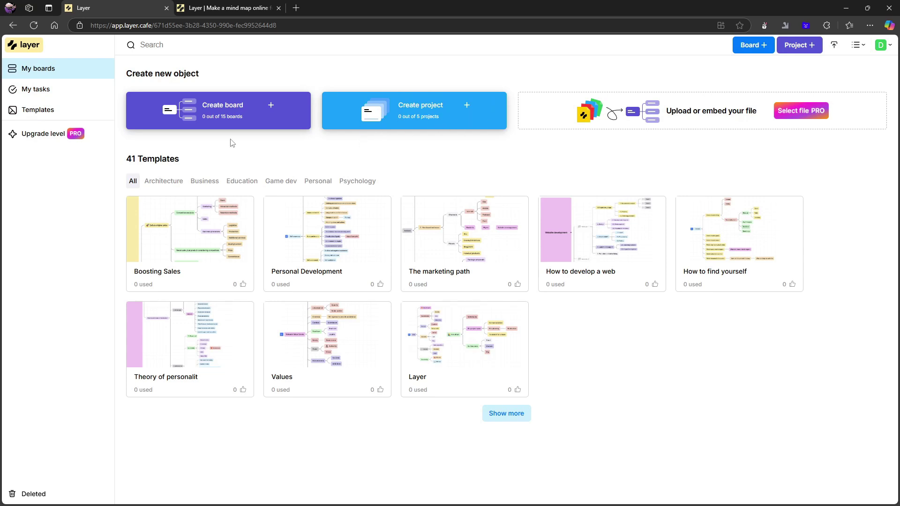
Create a new project named "Test".
left_click(802, 46)
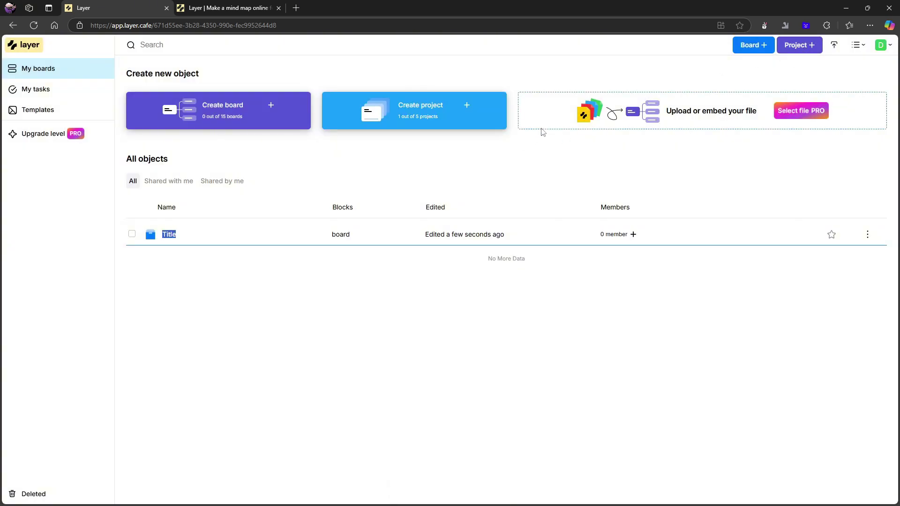
type("Test")
key("Return")
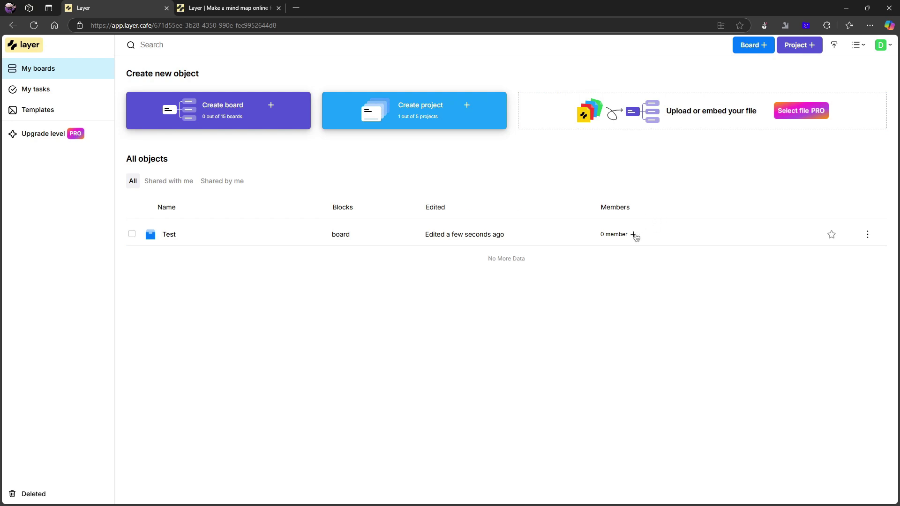
Check the objects shared with the account and the bulk actions offered for the selected Test project.
left_click(170, 180)
left_click(134, 182)
right_click(155, 238)
left_click(132, 234)
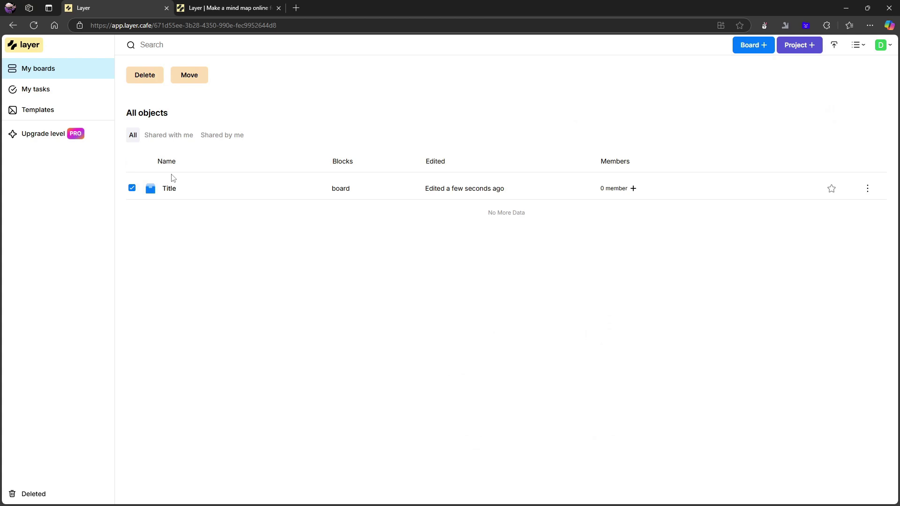
left_click(132, 188)
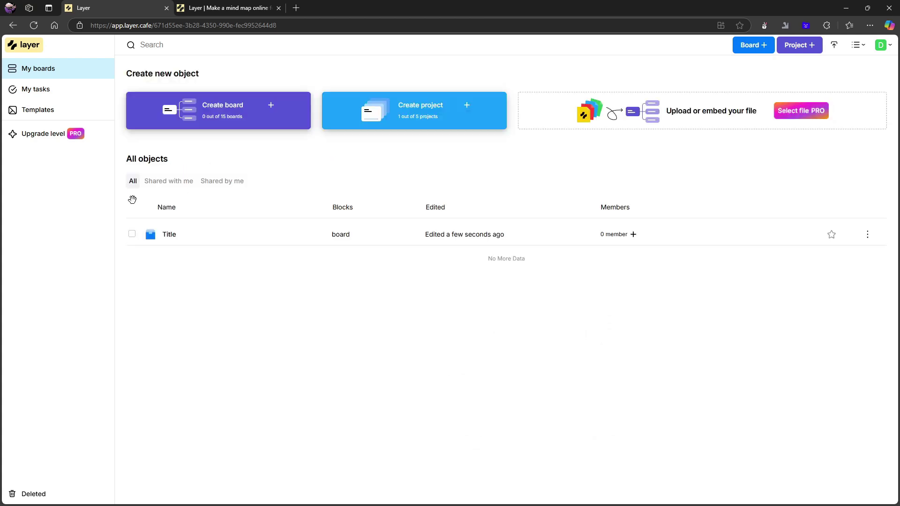
left_click(132, 234)
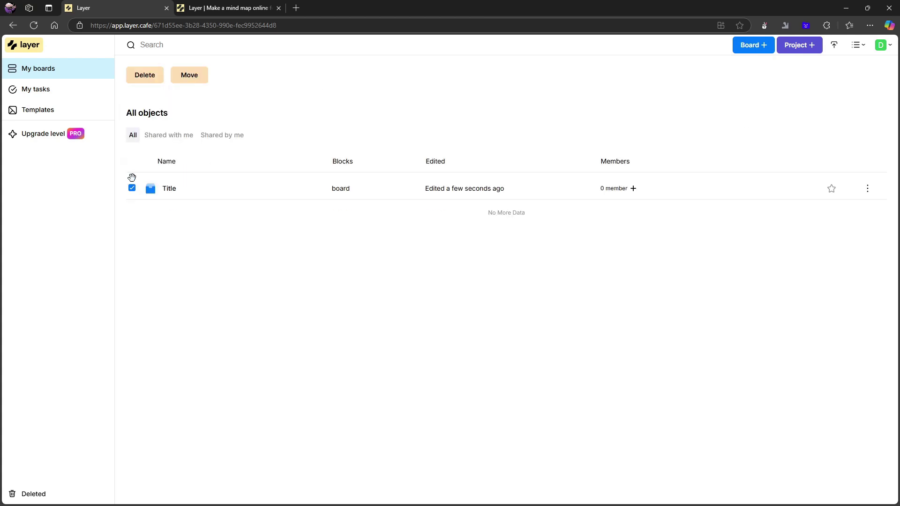
Open the Test project and create another project inside it.
left_click(866, 189)
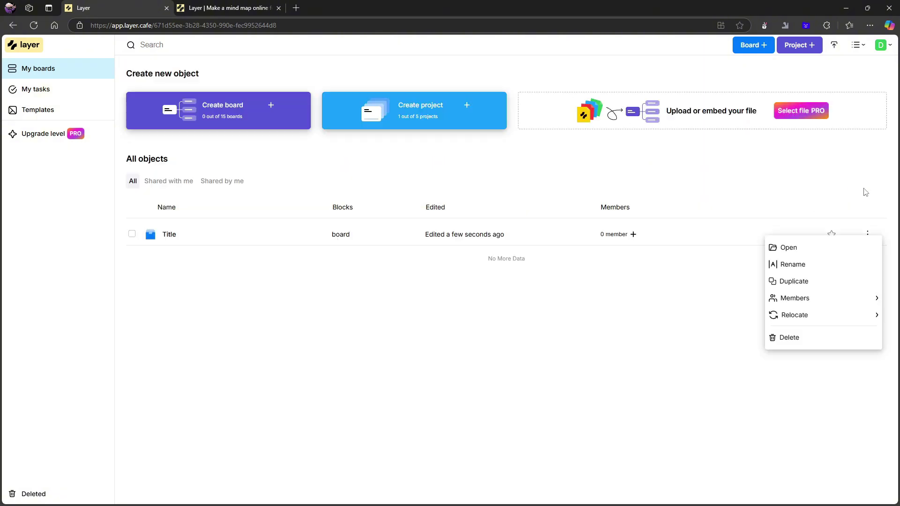
left_click(852, 246)
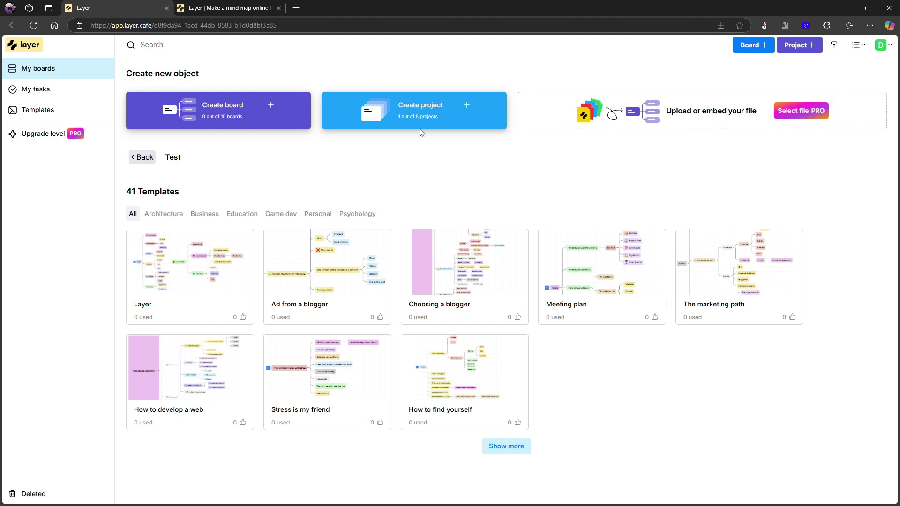
left_click(414, 117)
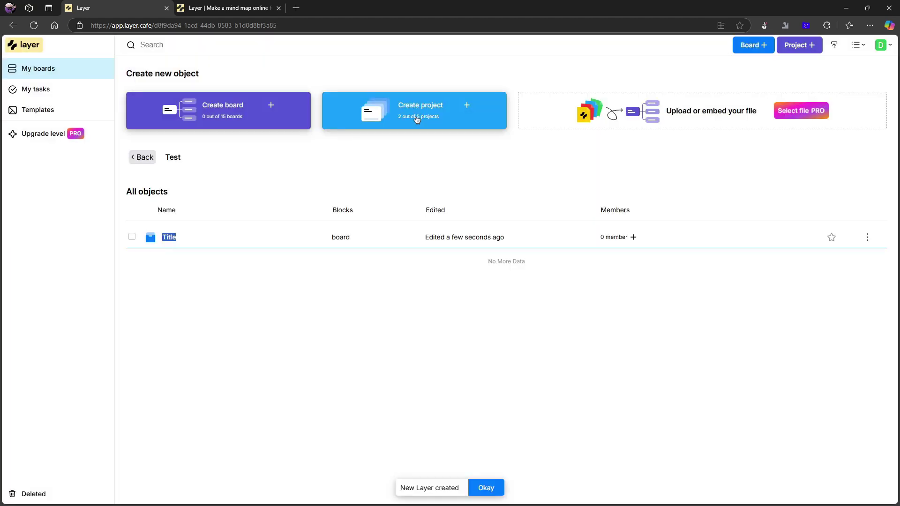
Look inside the new nested project, then return to Test and rename the nested project "test 2".
left_click(867, 237)
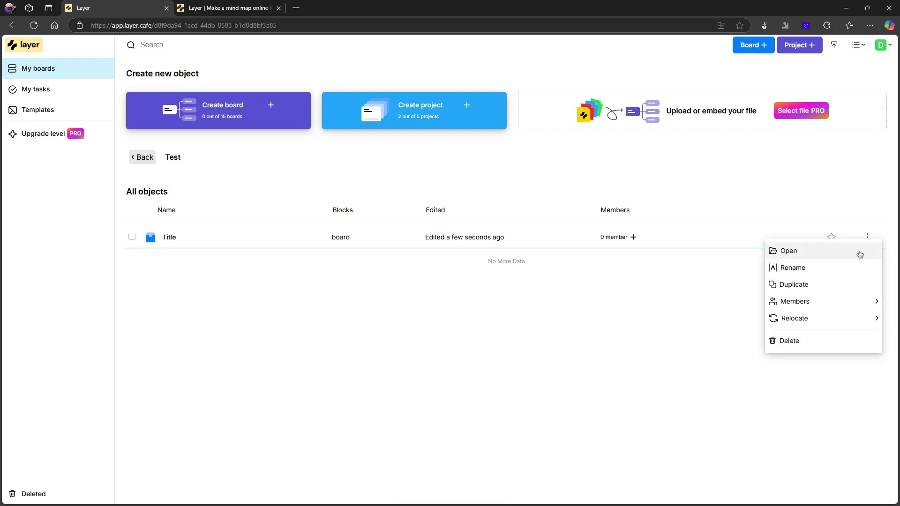
left_click(793, 253)
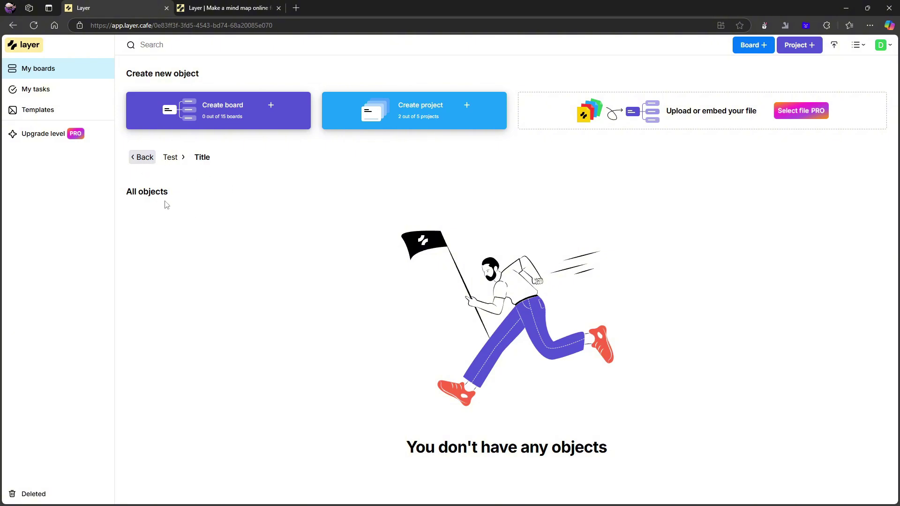
left_click(171, 159)
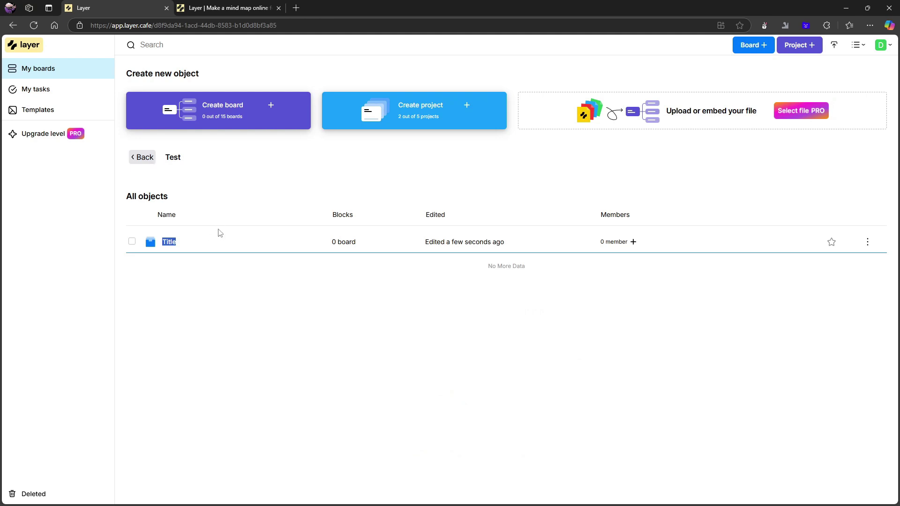
type("test 2")
key("Return")
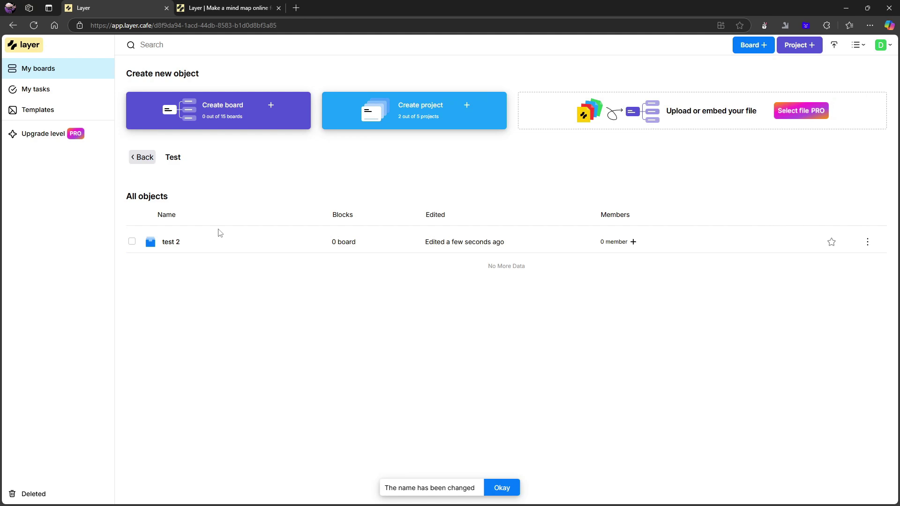
Open the test 2 project and create a new board in it.
left_click(868, 242)
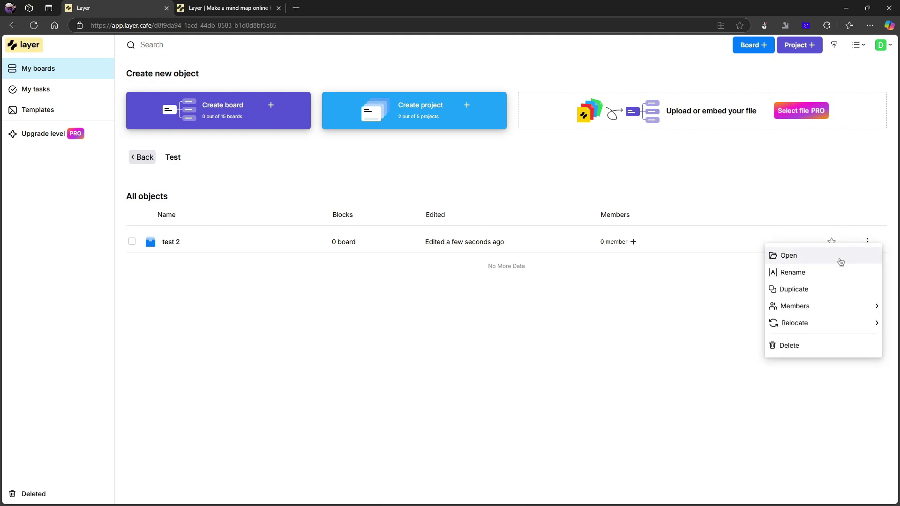
left_click(840, 261)
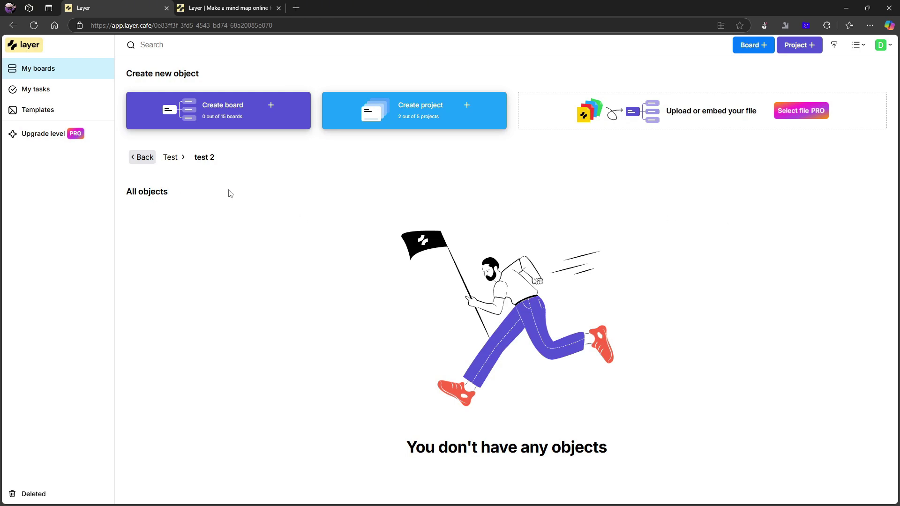
left_click(743, 42)
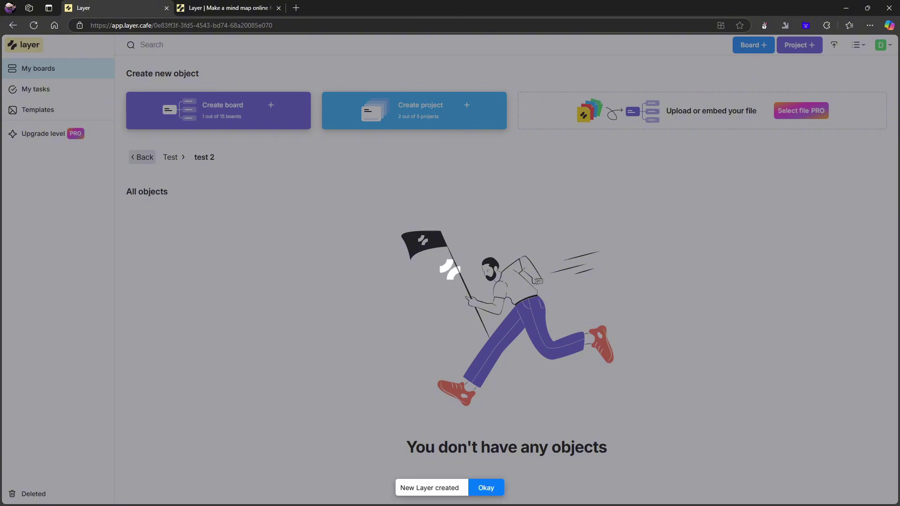
left_click(488, 487)
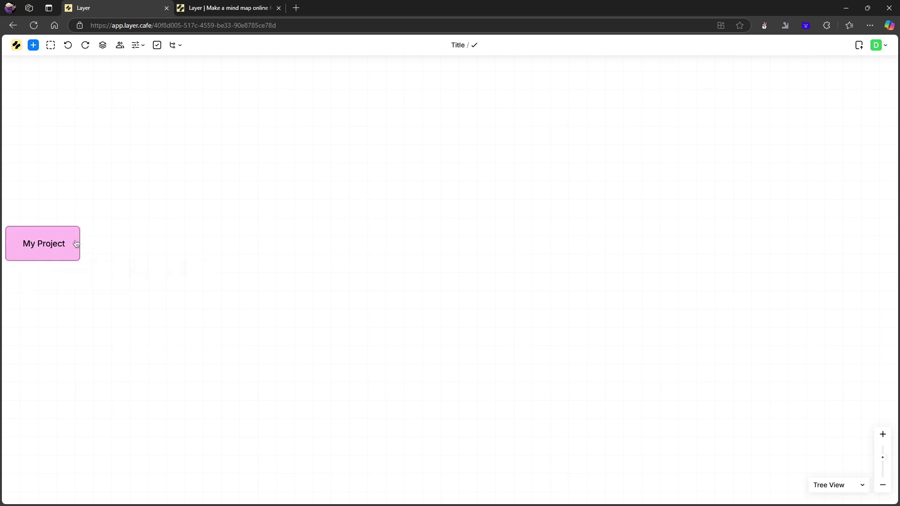
Replace the root block's text "My Project" with "Yearly plan".
left_click(69, 245)
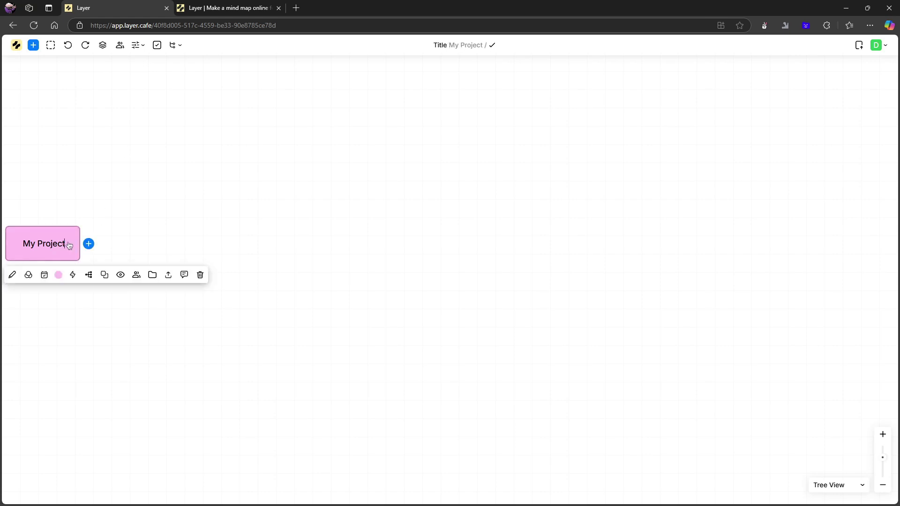
triple_click(26, 240)
key("BackSpace")
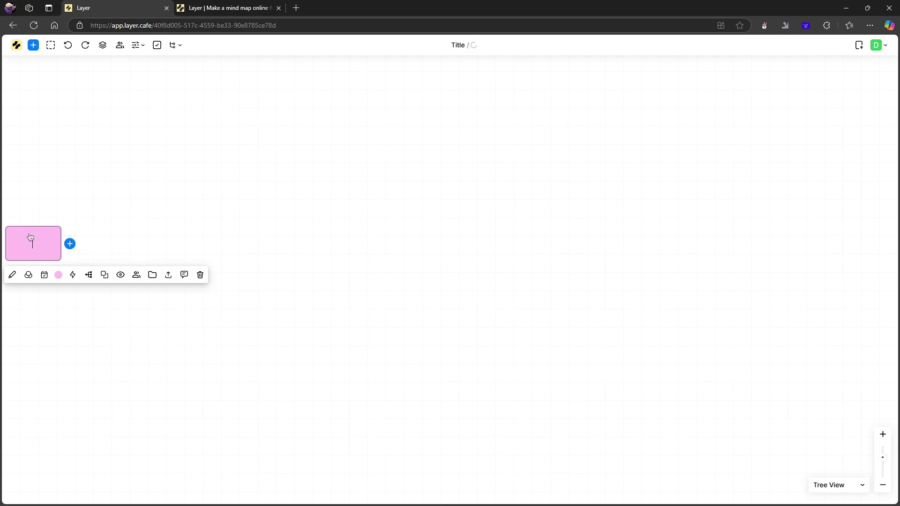
type("Yearly plan")
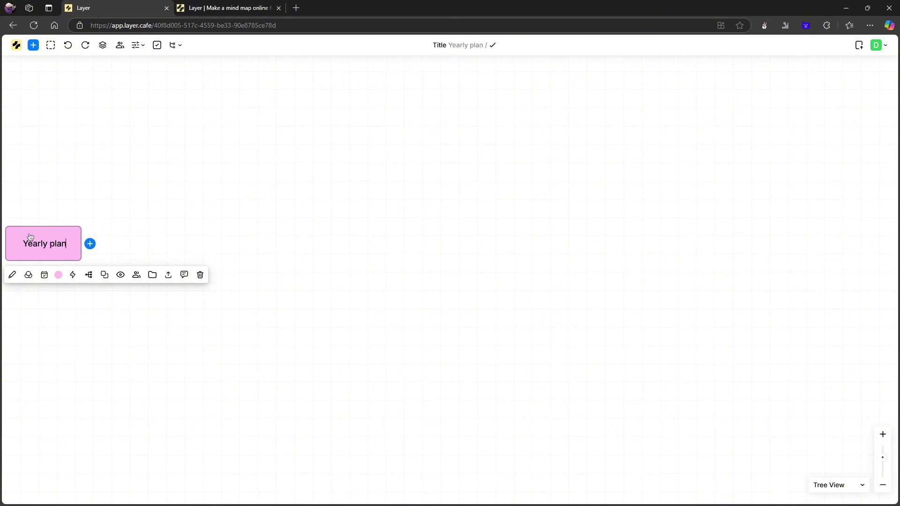
Add a child block labelled "Quarterly plans" to the Yearly plan block.
left_click(90, 243)
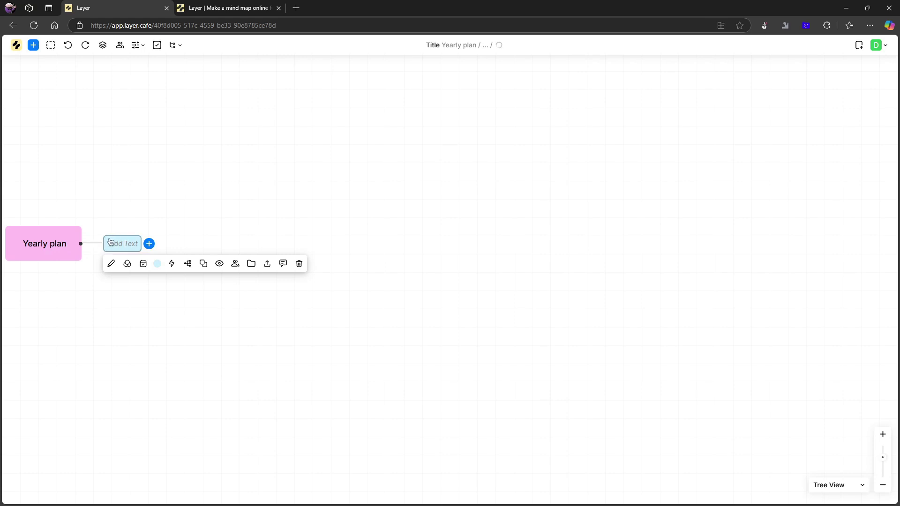
type("Qua")
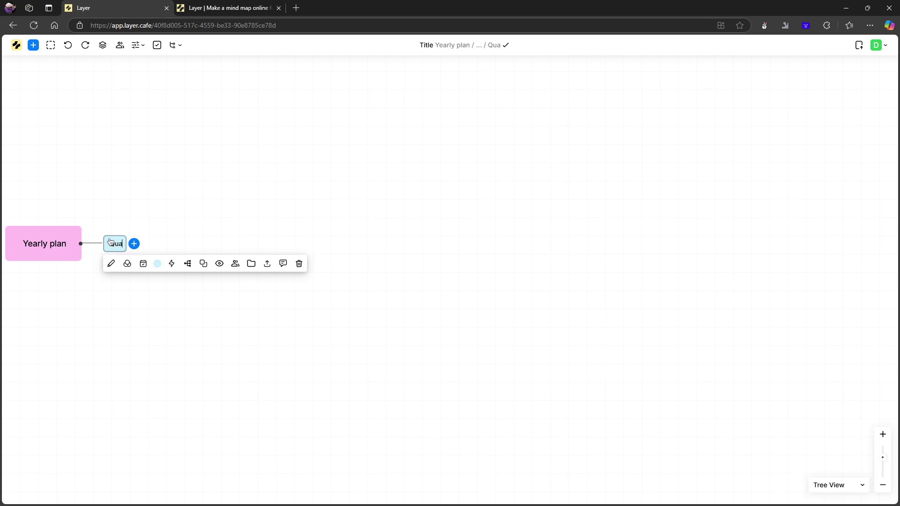
type("rterly")
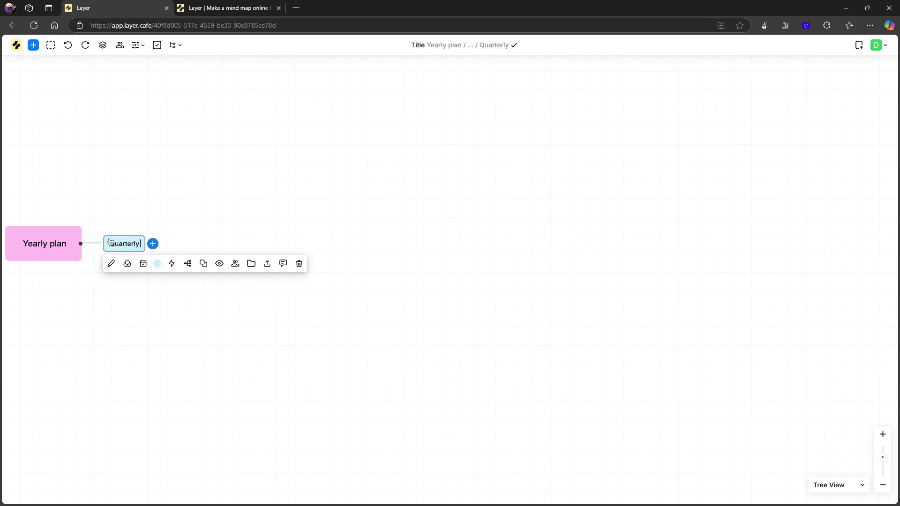
type(" plans")
left_click(125, 202)
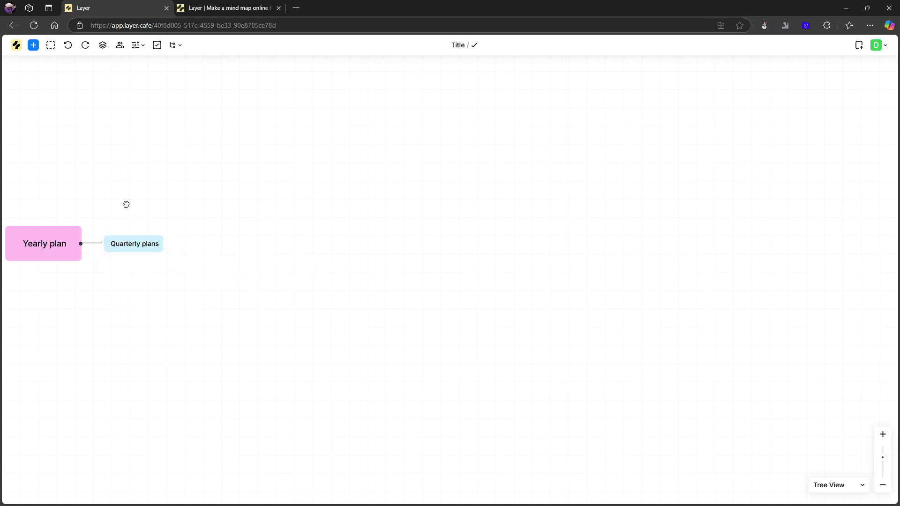
Add a second child block labelled "Quarter 2" to the Yearly plan block.
left_click(73, 232)
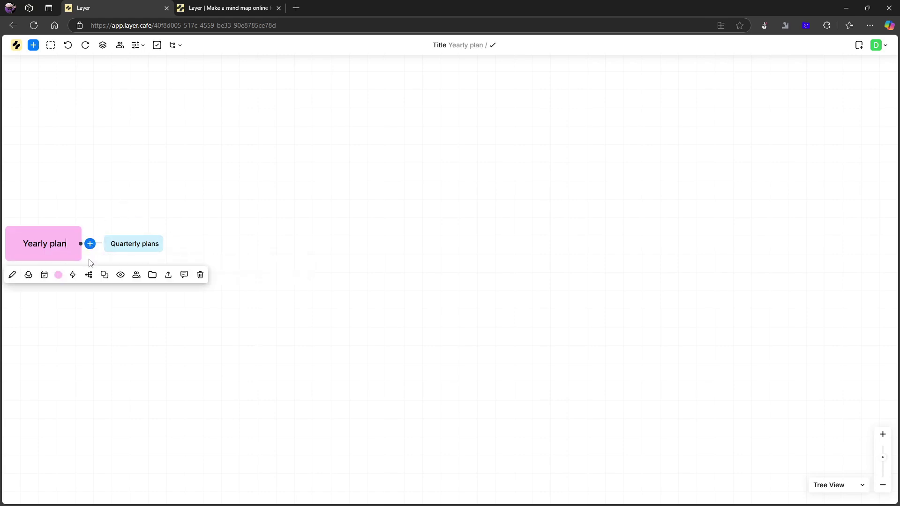
left_click(90, 244)
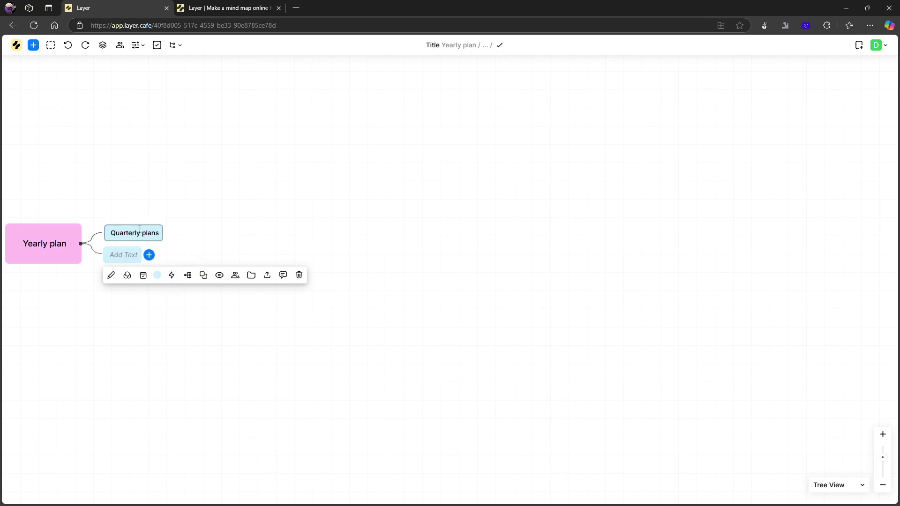
type("Qua")
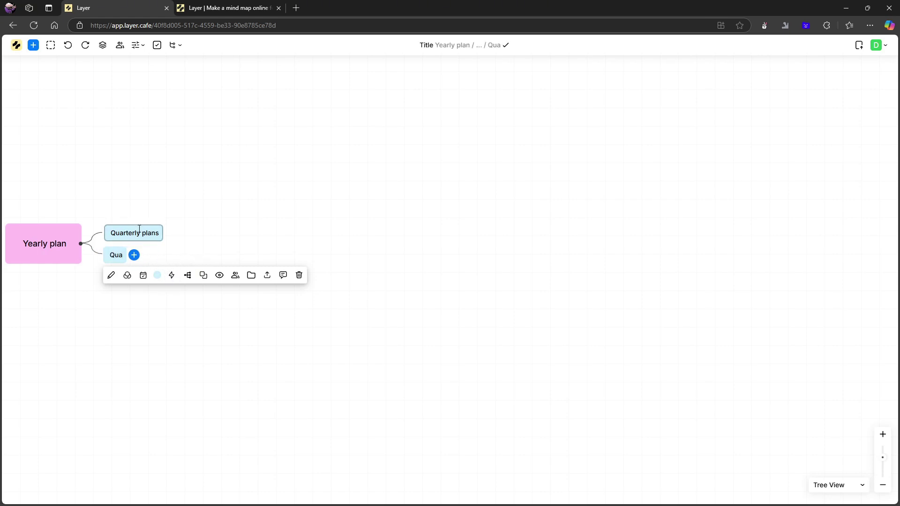
type("rter 2")
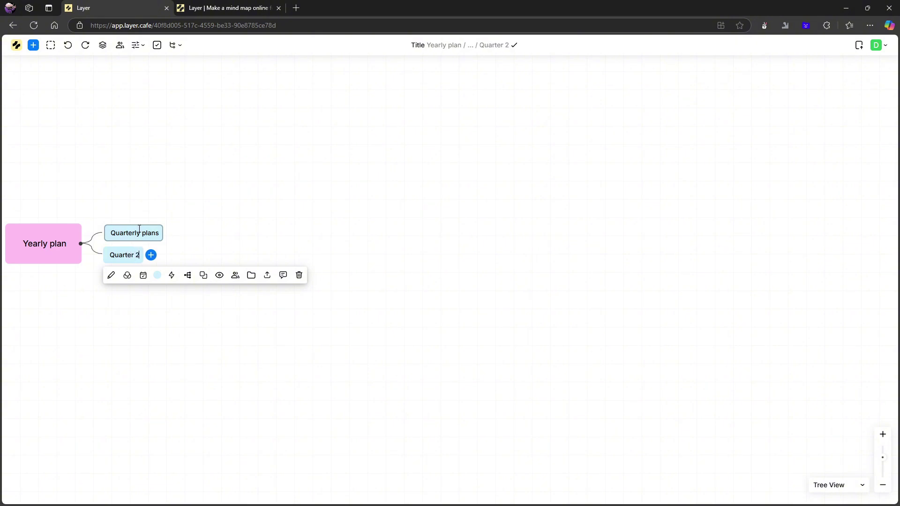
Try the red tag on the Quarter 2 block and settle on the yellow tag.
left_click(157, 275)
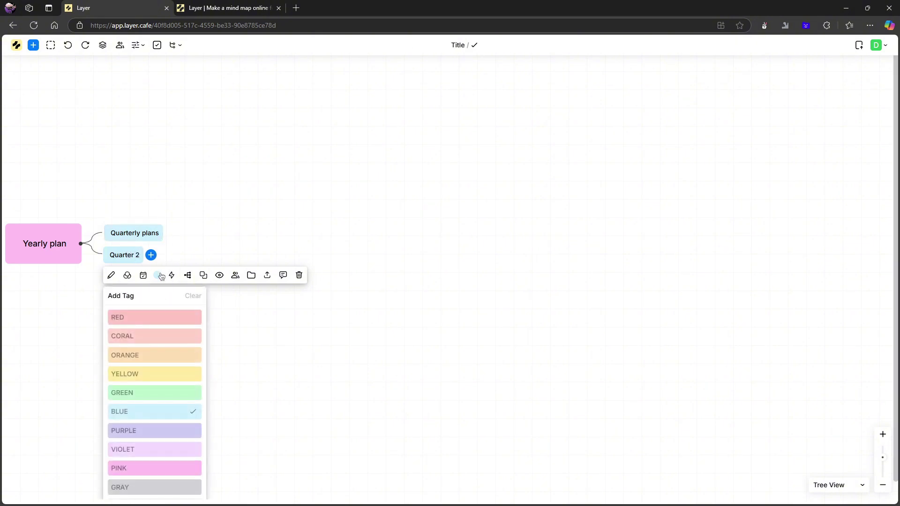
left_click(132, 316)
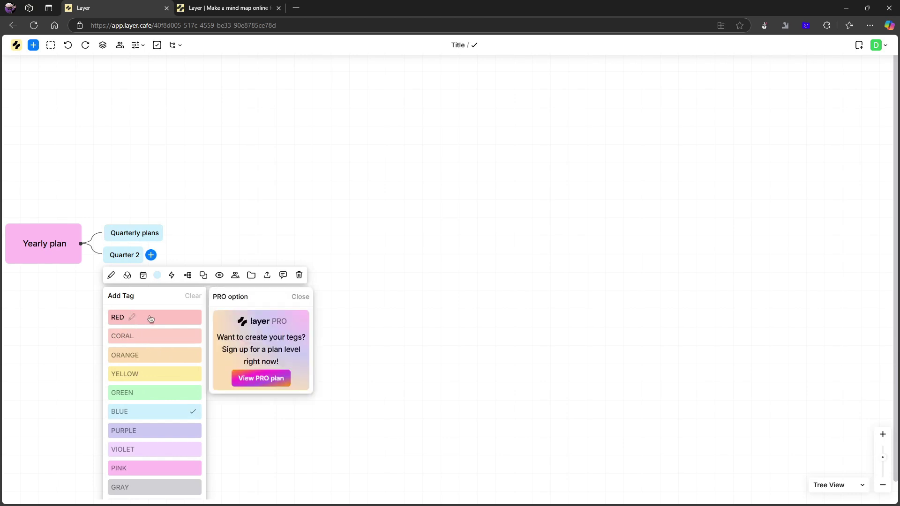
left_click(150, 319)
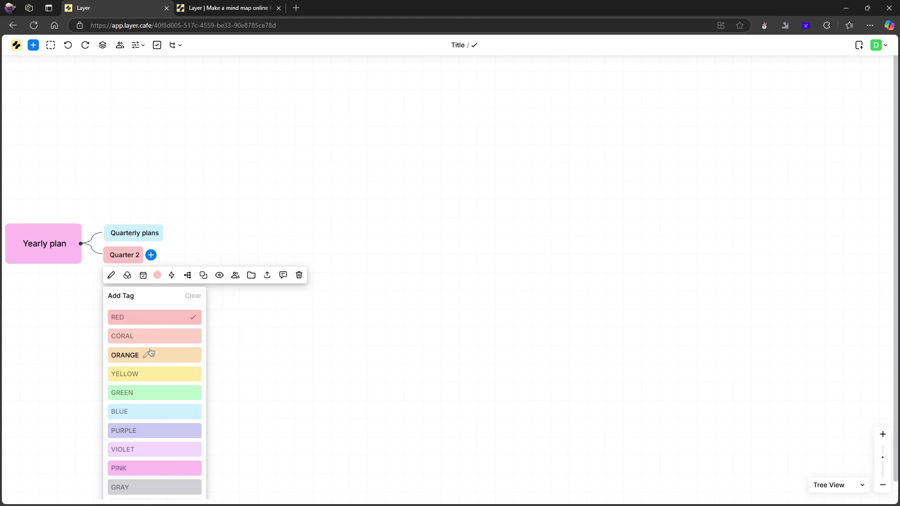
left_click(146, 374)
left_click(170, 375)
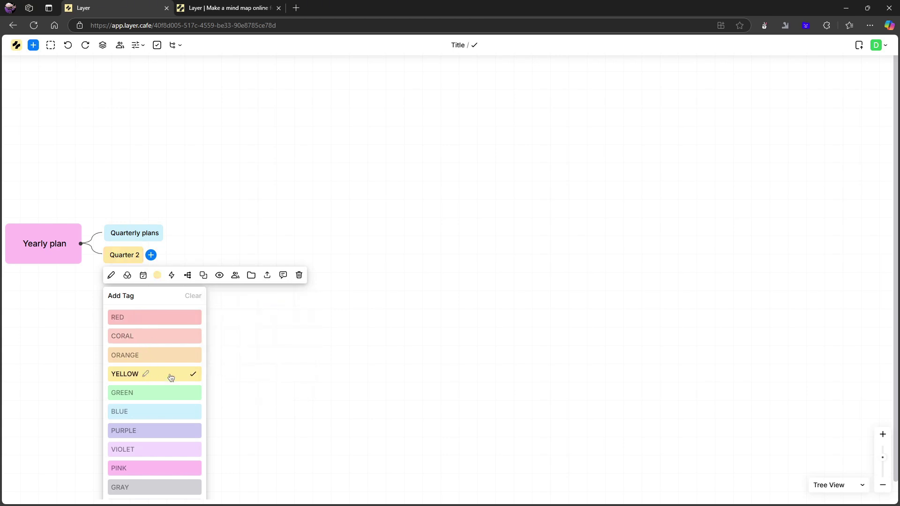
Check the deadline option of the Quarter 2 block and set its status to To go.
left_click(143, 277)
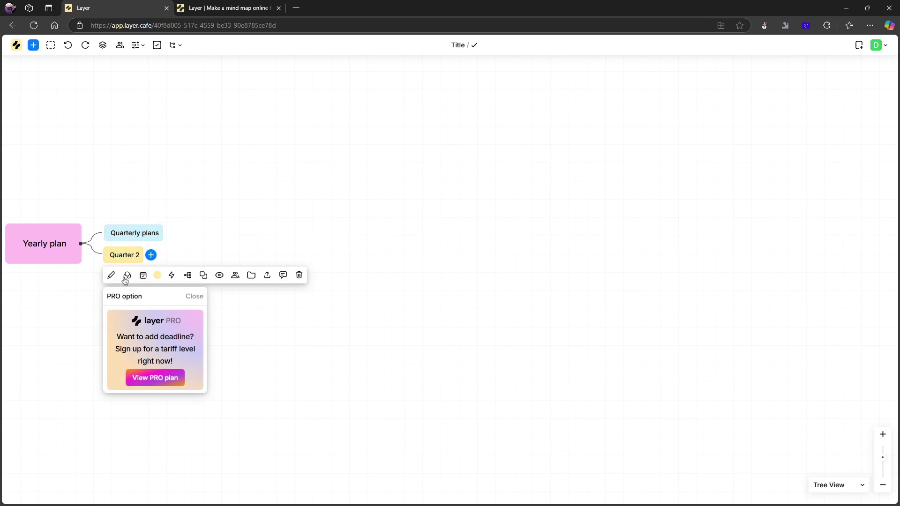
left_click(127, 276)
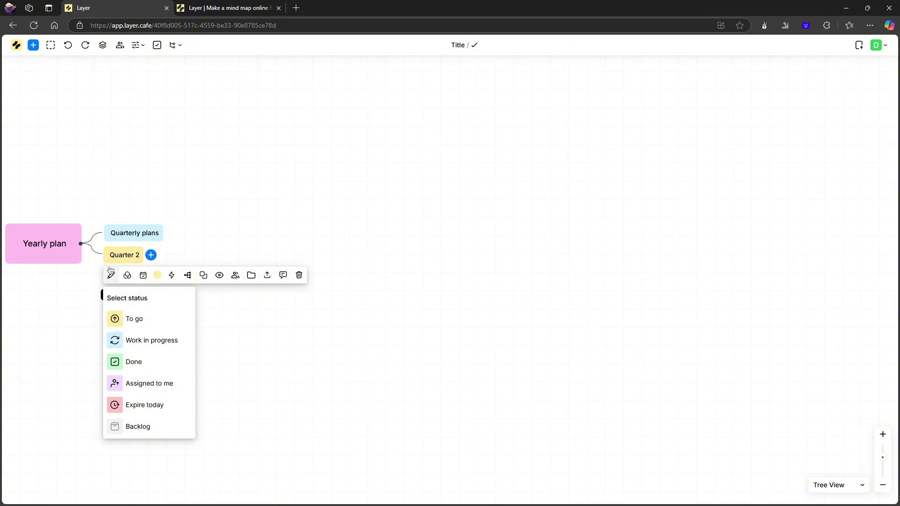
left_click(150, 320)
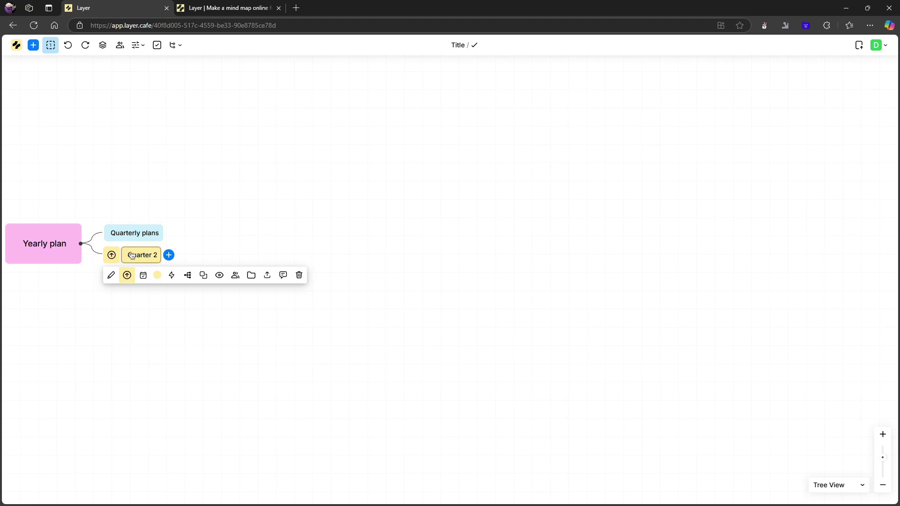
Set the status of the Quarterly plans block to Expire today.
left_click(122, 233)
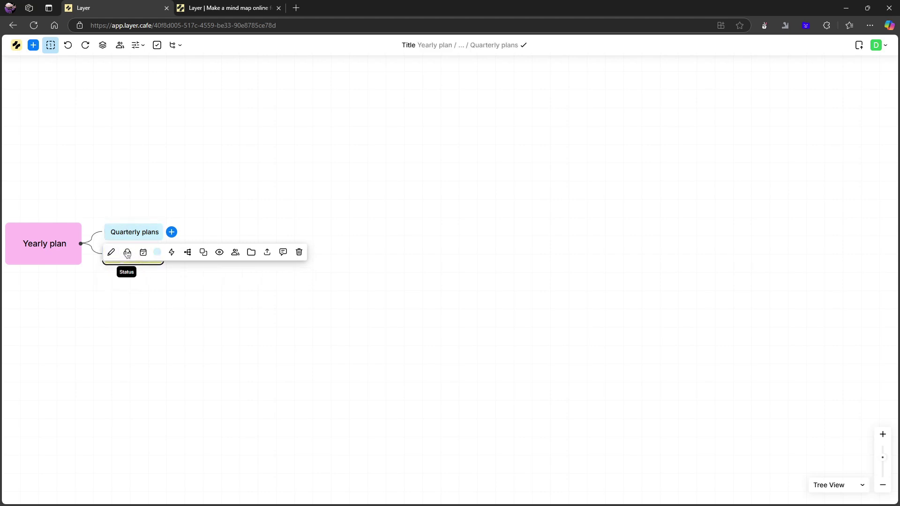
left_click(127, 253)
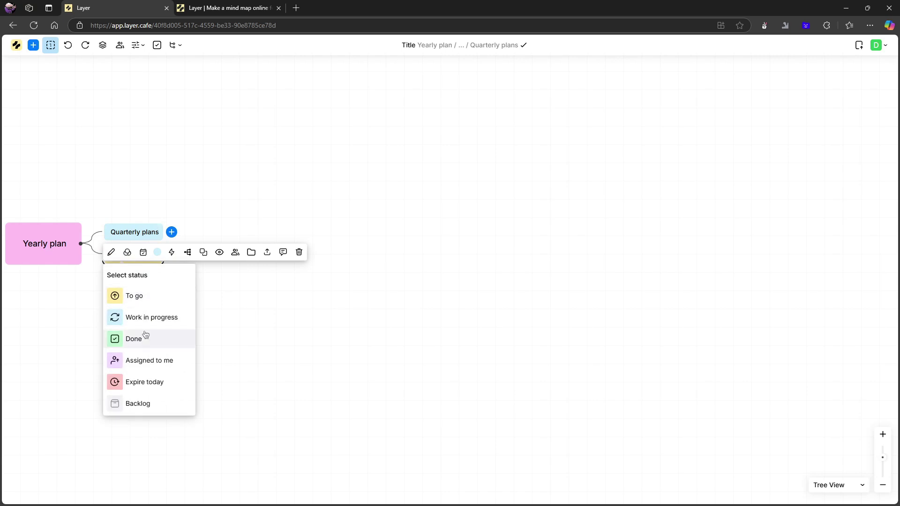
left_click(163, 384)
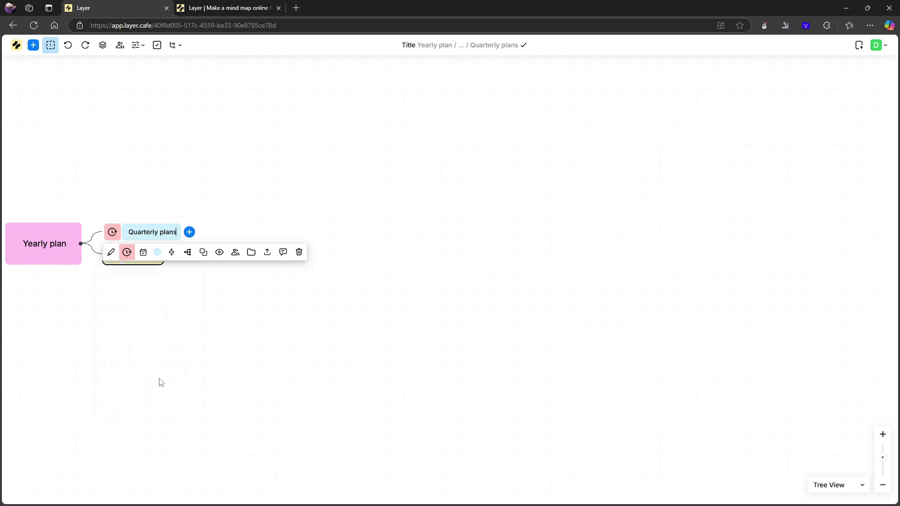
left_click(137, 221)
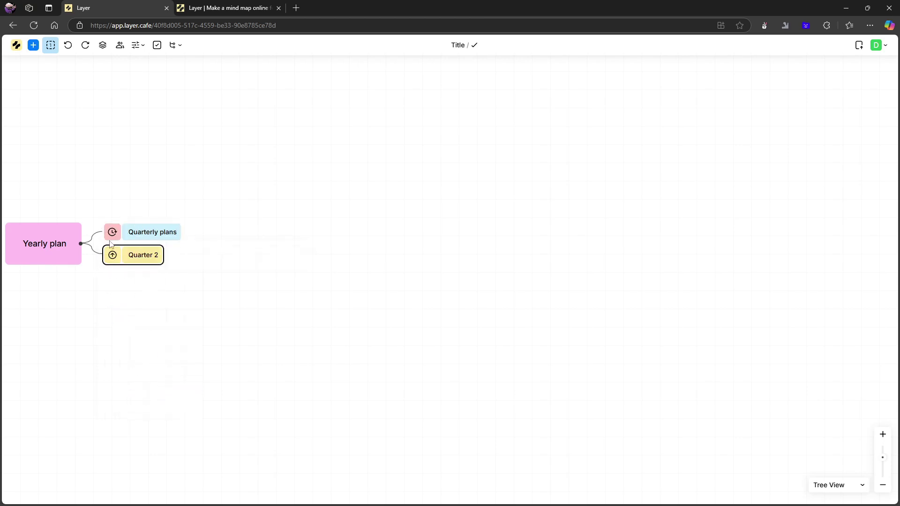
Examine the status choices of Quarter 2, plus the emoji choices and the open/collapse option of Quarterly plans.
left_click(114, 258)
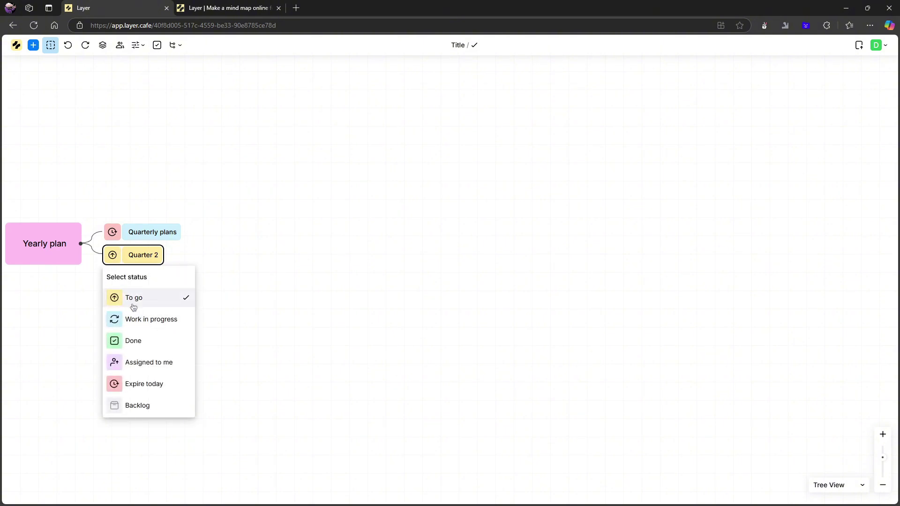
left_click(146, 232)
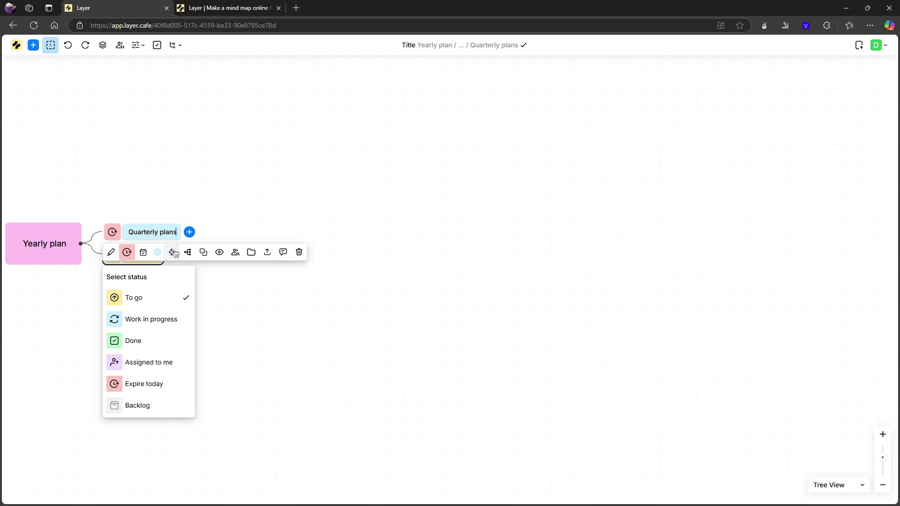
double_click(172, 234)
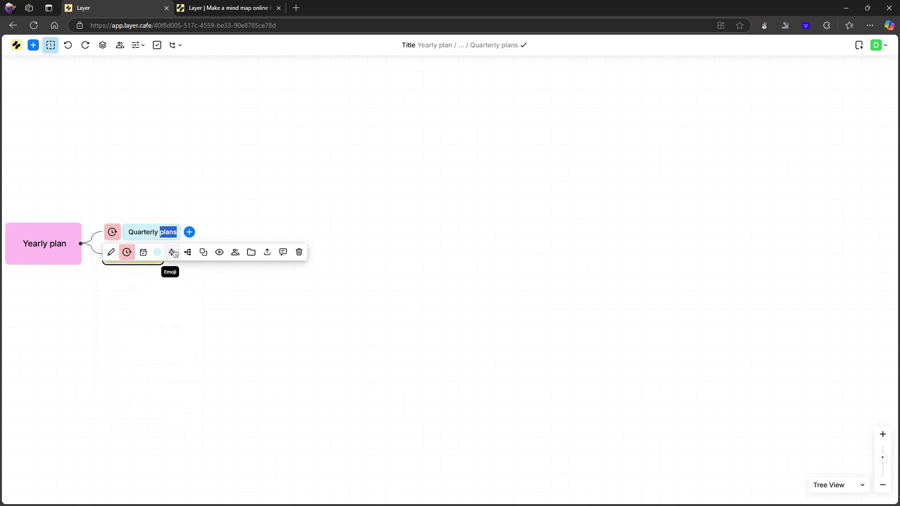
left_click(173, 253)
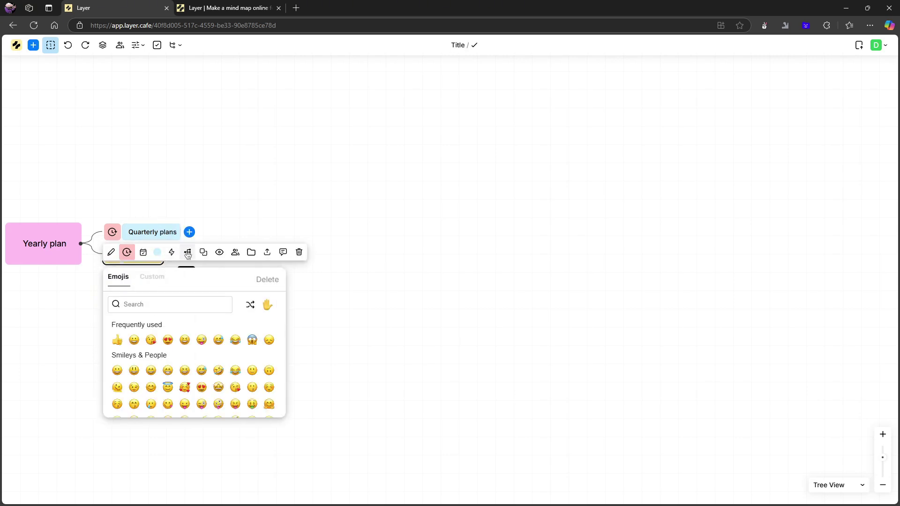
left_click(189, 253)
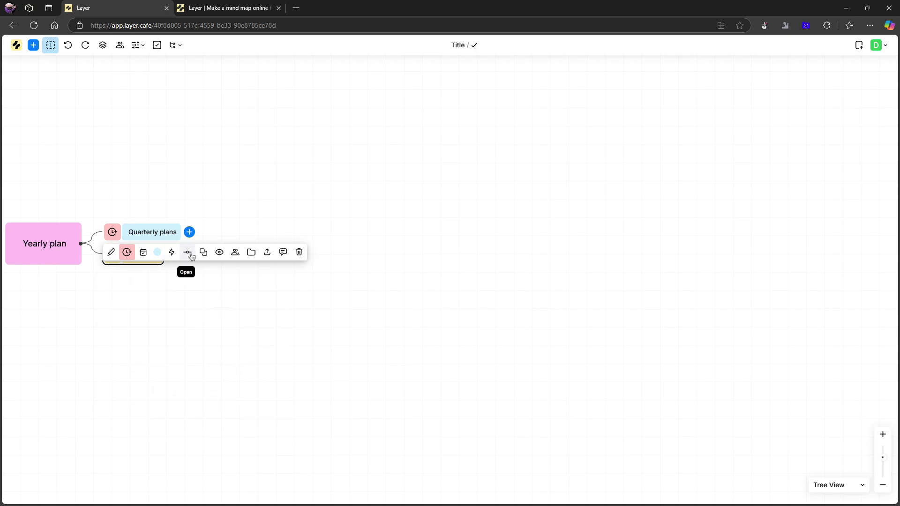
left_click(189, 254)
left_click(188, 255)
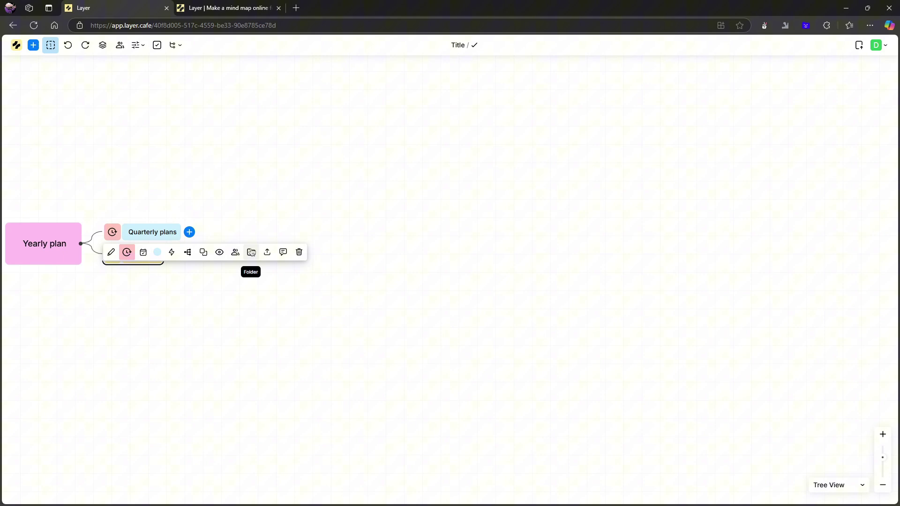
Try the focus option on the Quarterly plans block and follow its PRO plan offer.
left_click(219, 253)
left_click(155, 355)
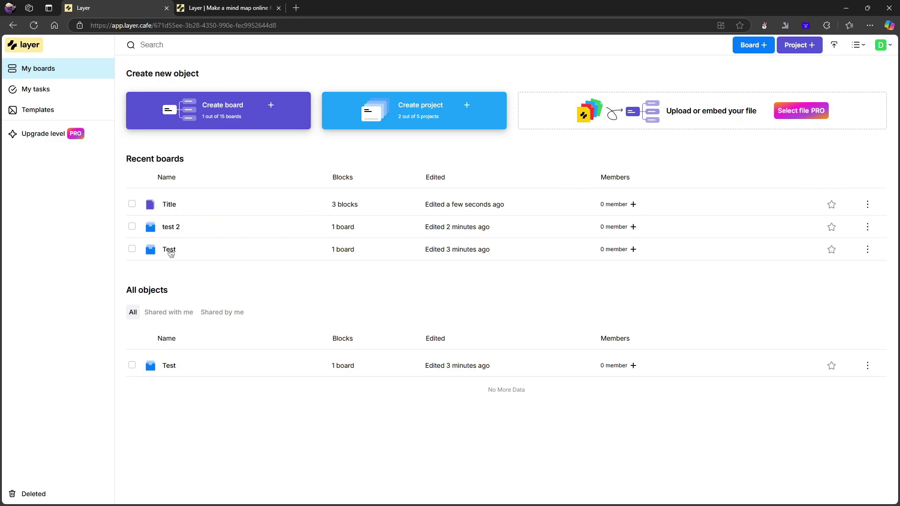
Look inside the test 2 project and reopen its Title board.
left_click(172, 227)
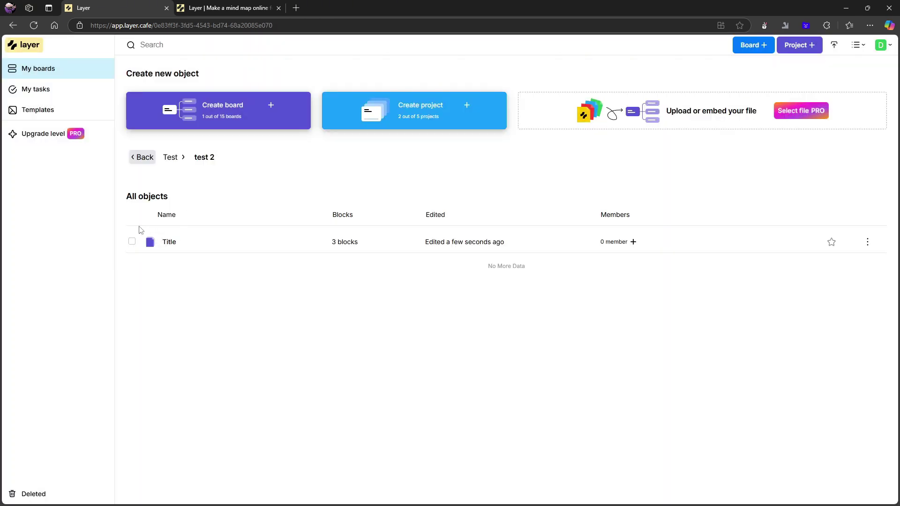
key("alt+Left")
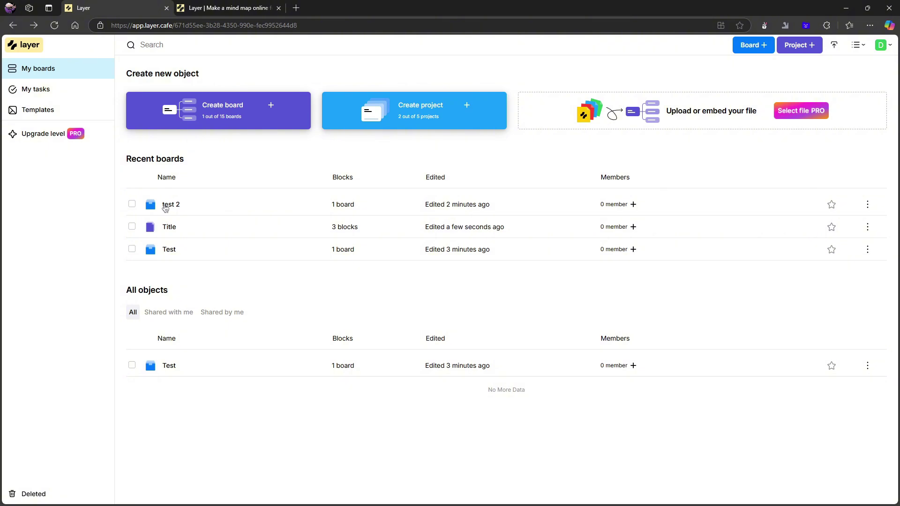
left_click(167, 207)
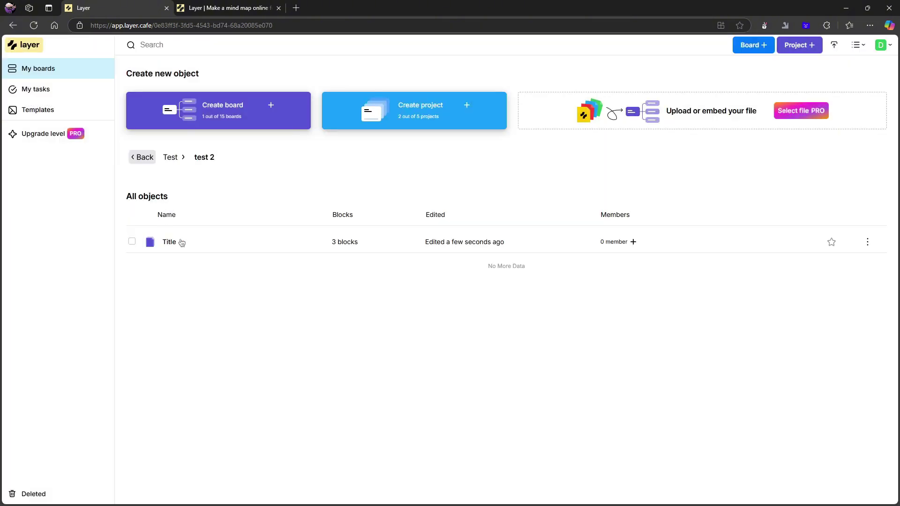
left_click(182, 242)
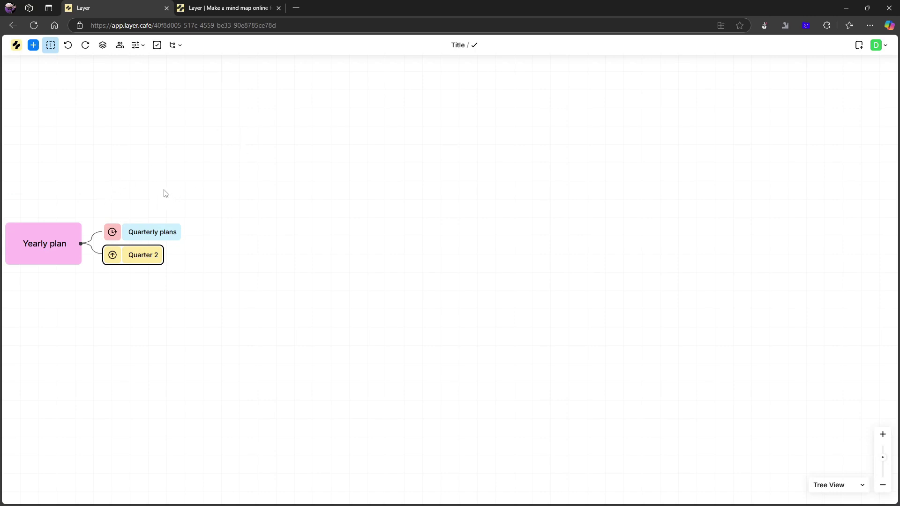
Examine the deadline and focus options of the Quarter 2 block.
left_click(131, 255)
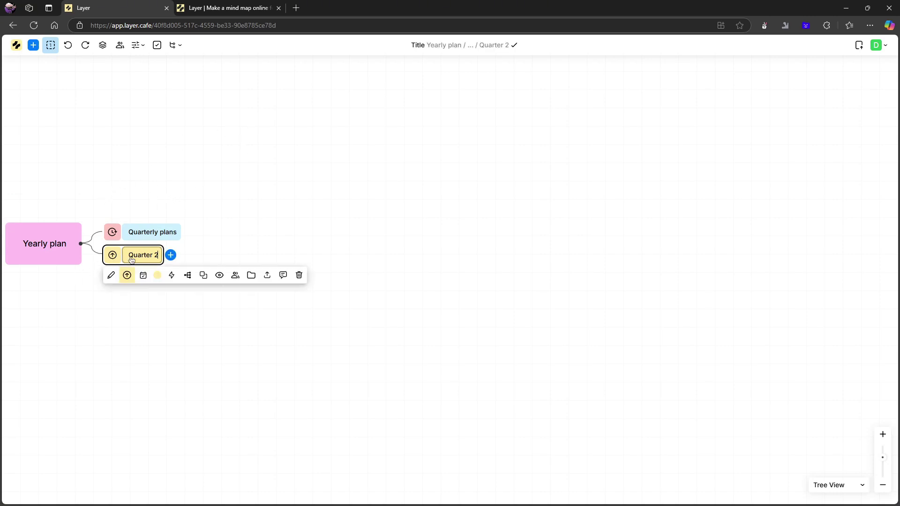
left_click(144, 278)
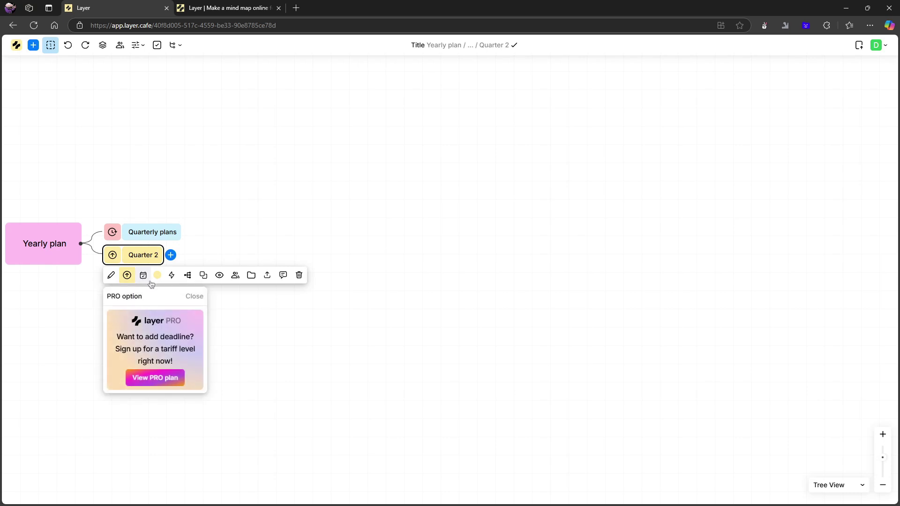
left_click(220, 278)
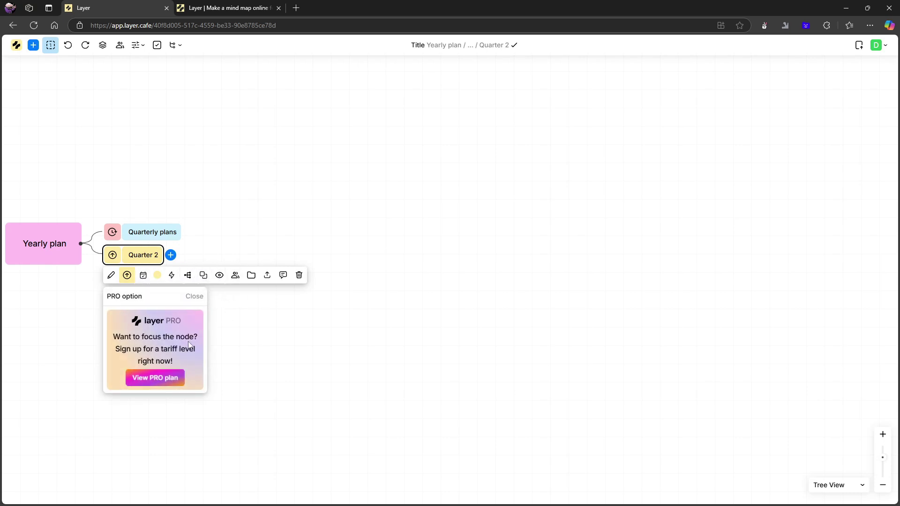
Open the pricing plans through the PRO offers and select the PRO plan.
left_click(170, 378)
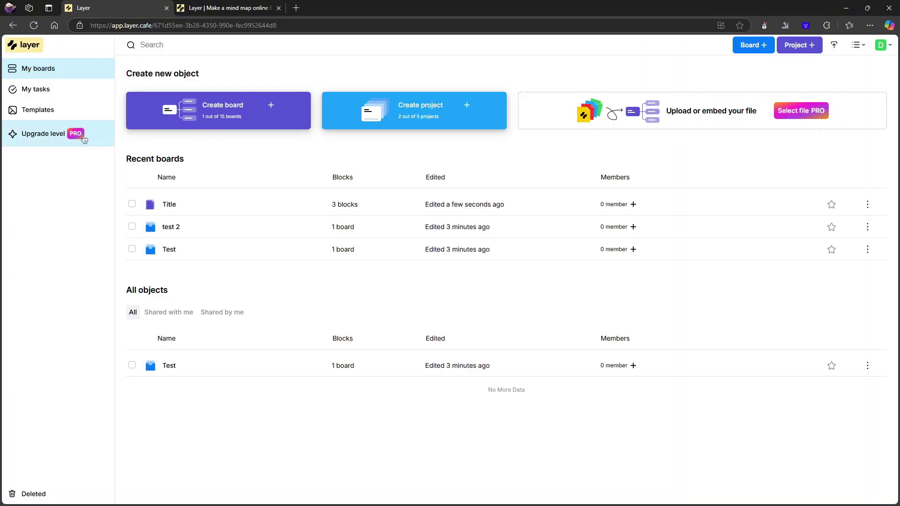
left_click(781, 109)
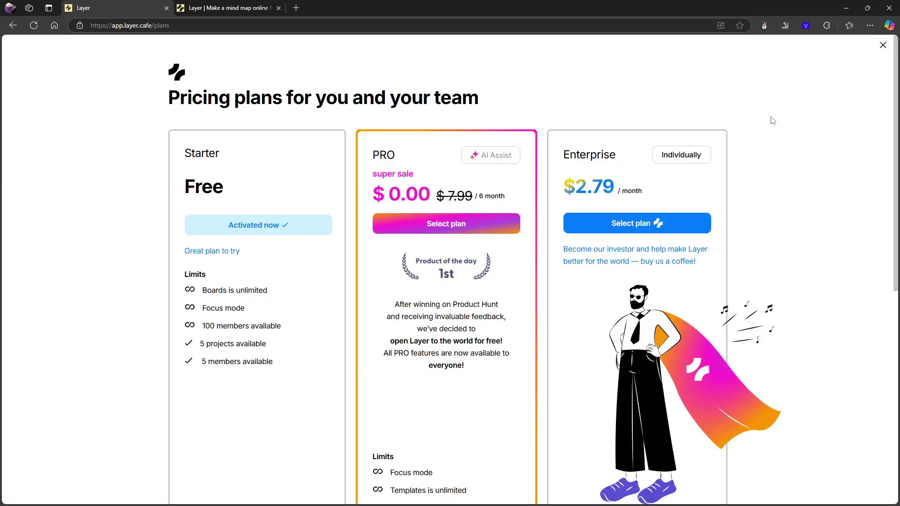
left_click(445, 223)
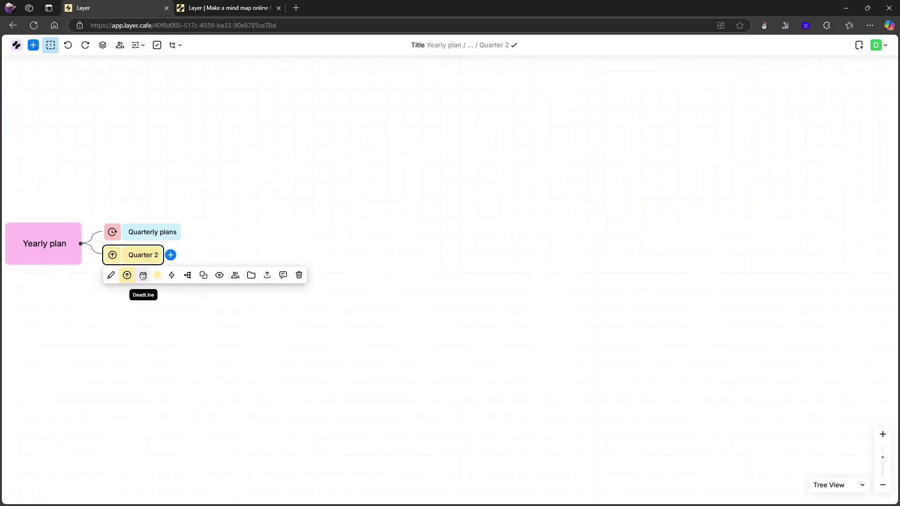
Set the Quarter 2 block's deadline as a date range on 28/02/2025 and enable its due date reminder.
left_click(143, 276)
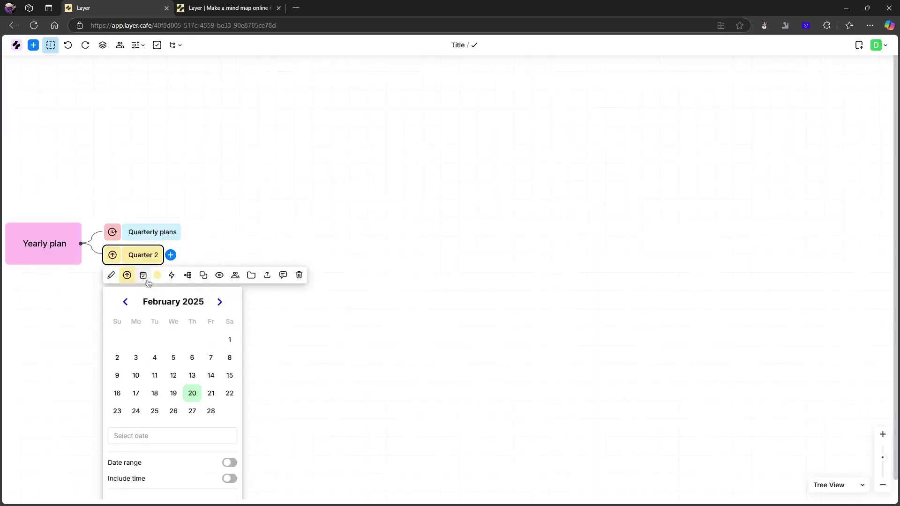
left_click(229, 393)
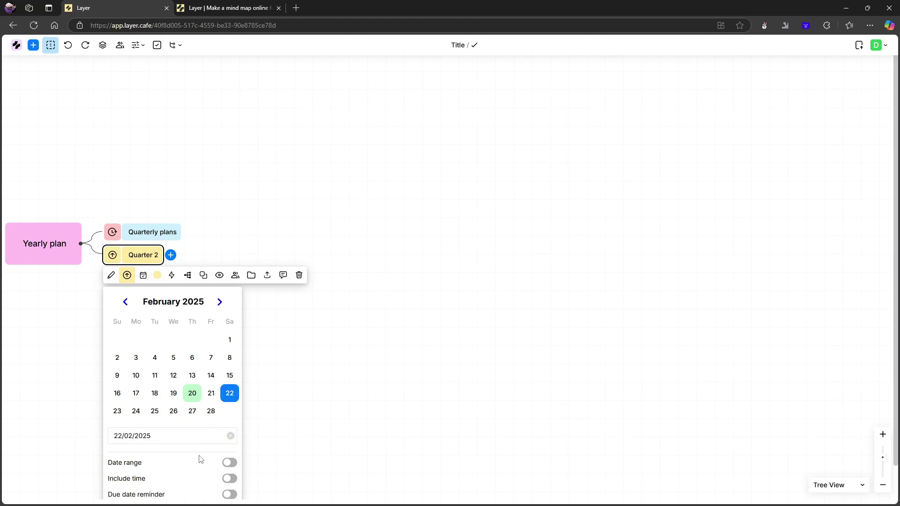
left_click(229, 464)
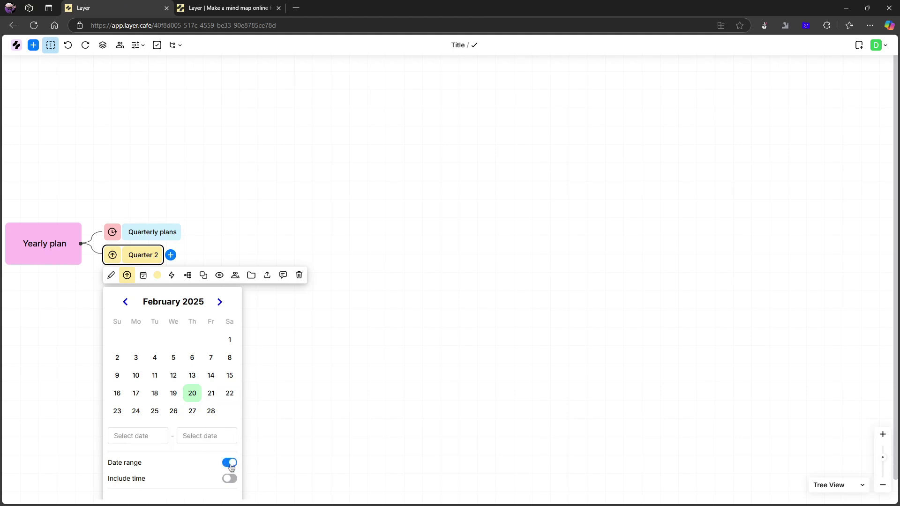
left_click(212, 412)
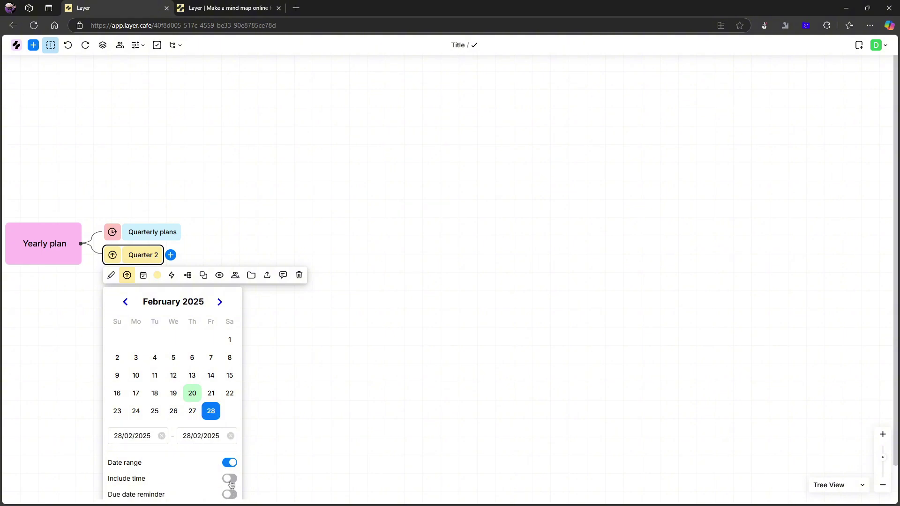
left_click(231, 496)
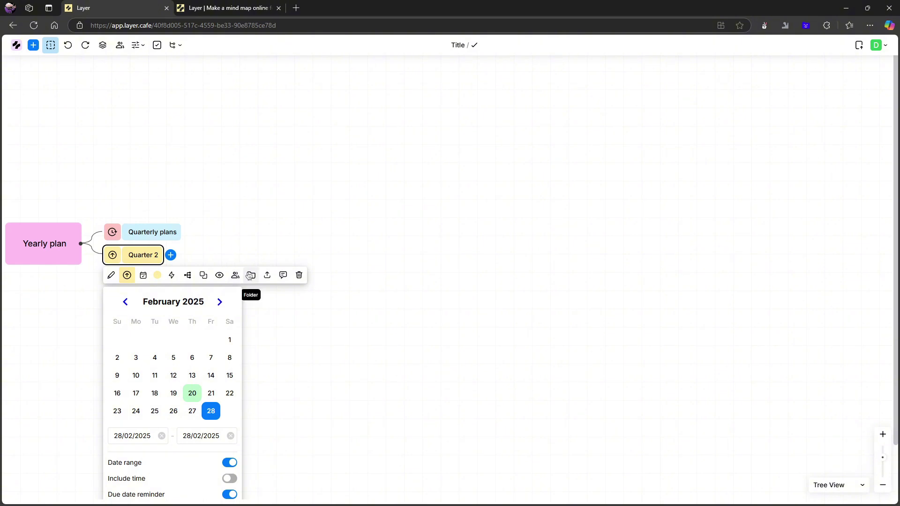
left_click(283, 311)
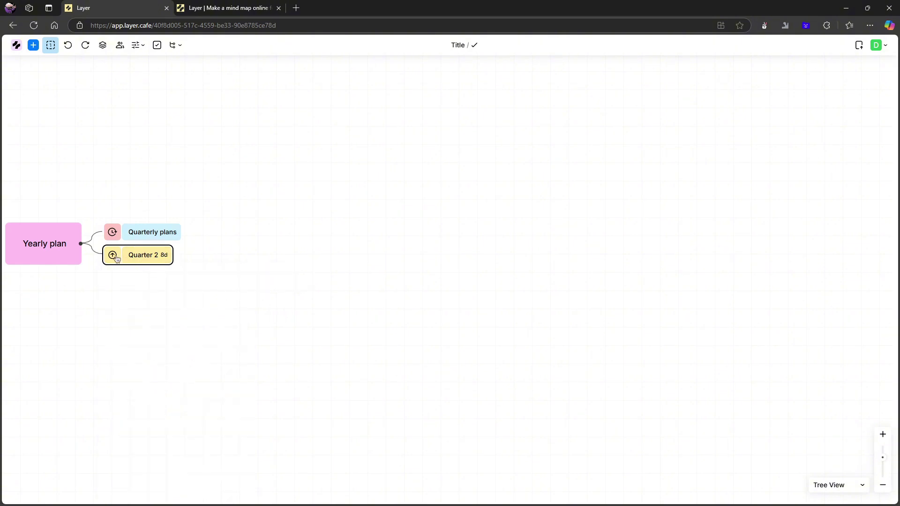
Change the start date of the Quarter 2 deadline range to 19/02/2025.
left_click(164, 261)
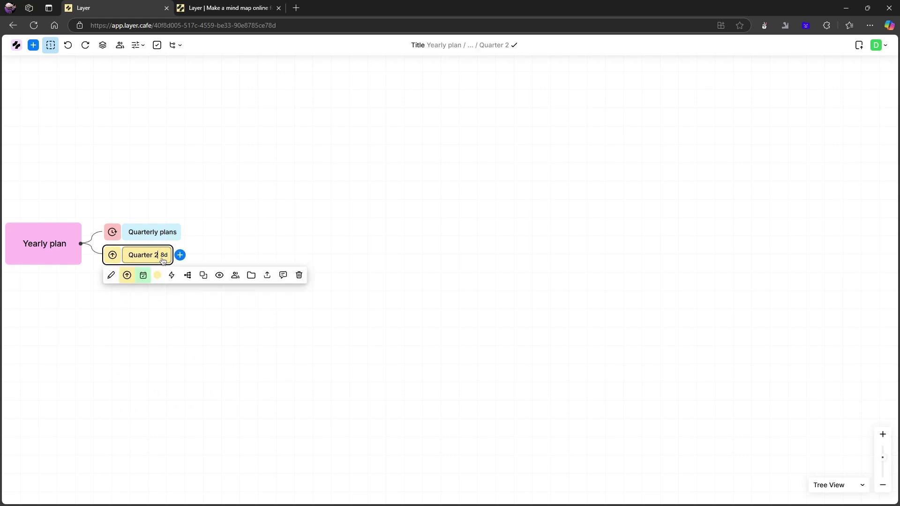
left_click(144, 275)
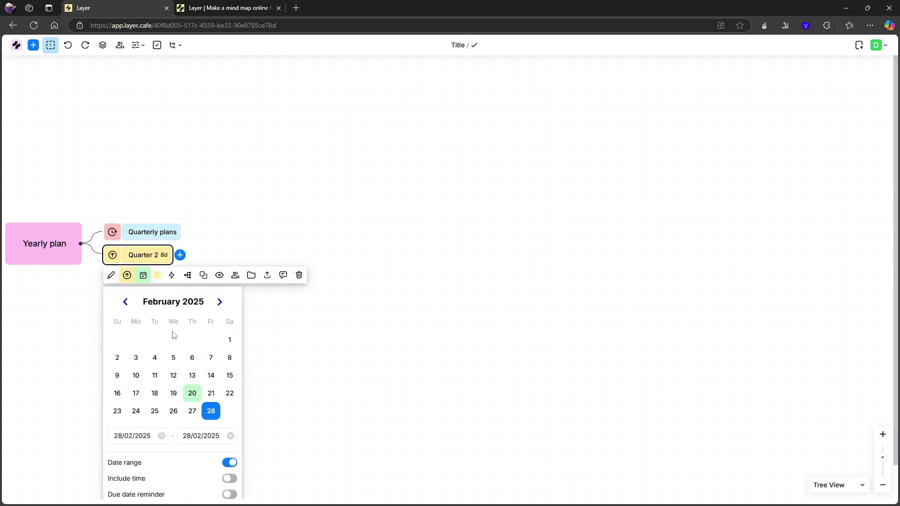
left_click(212, 396)
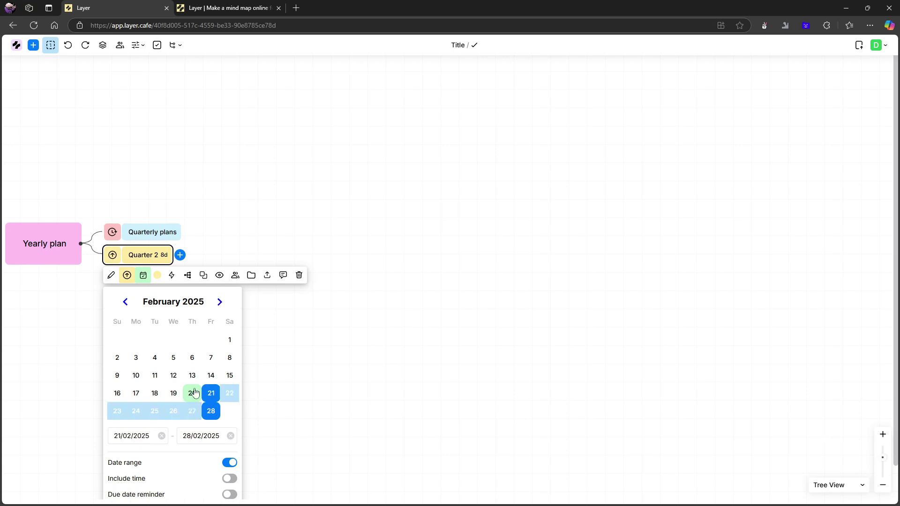
left_click(193, 393)
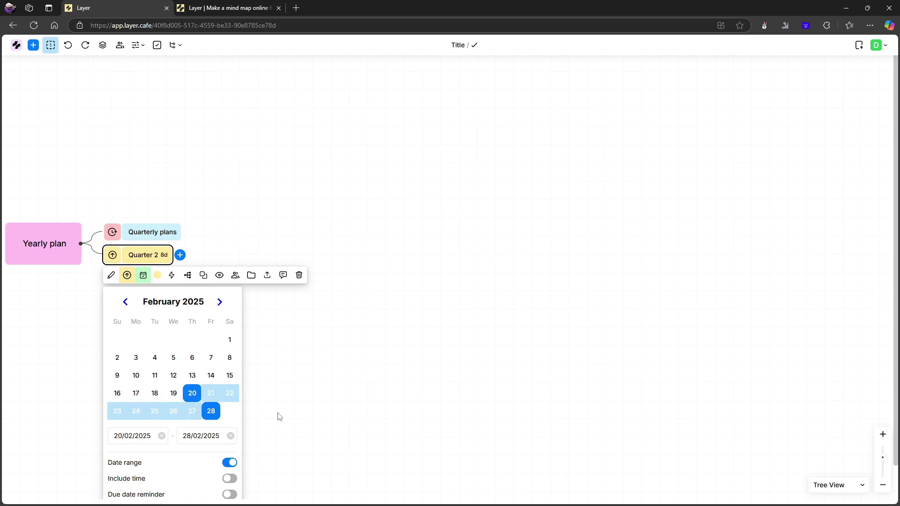
left_click(173, 394)
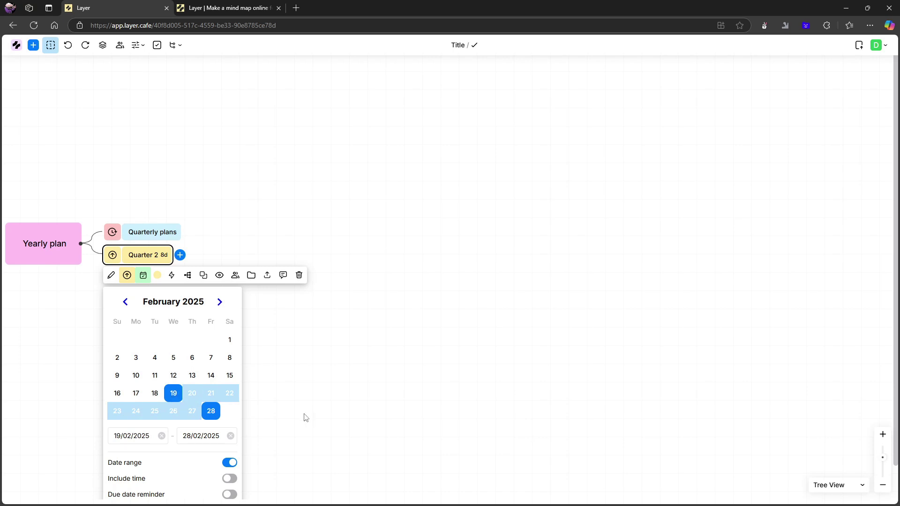
left_click(295, 396)
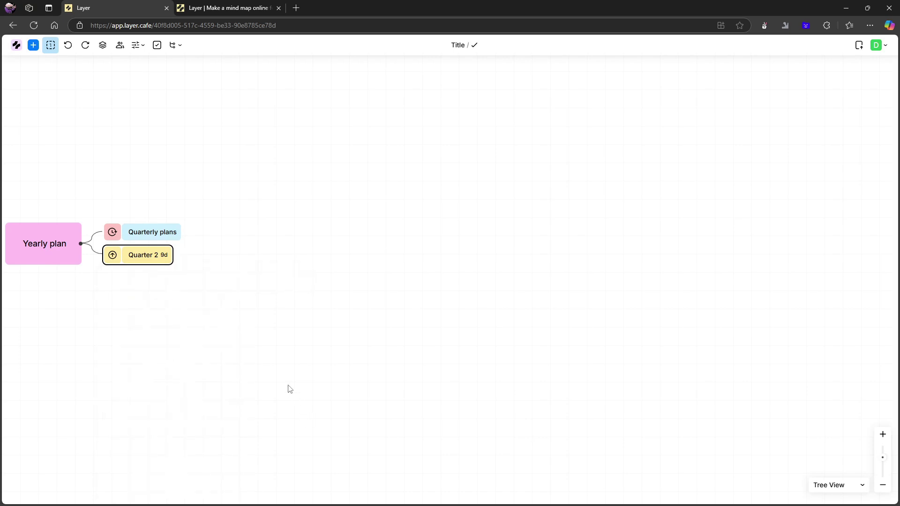
Examine the user assignment options of the Quarter 2 block.
double_click(145, 253)
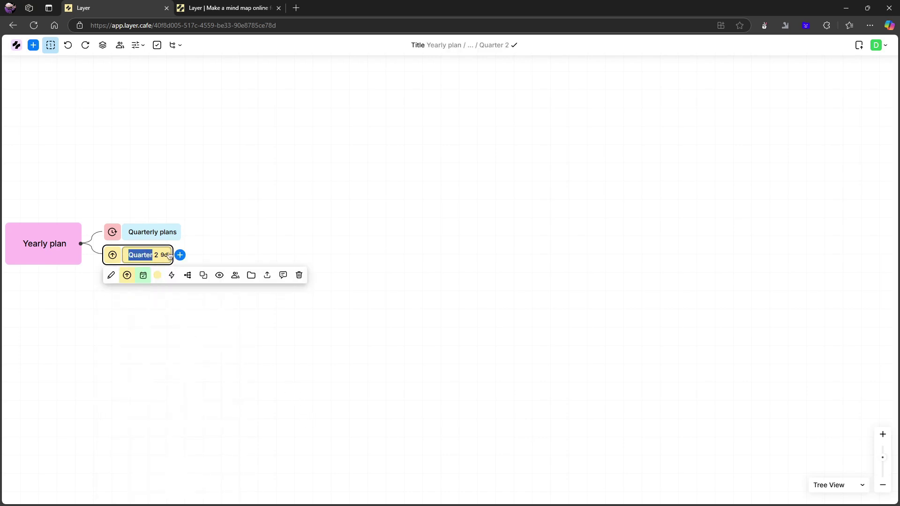
key("Escape")
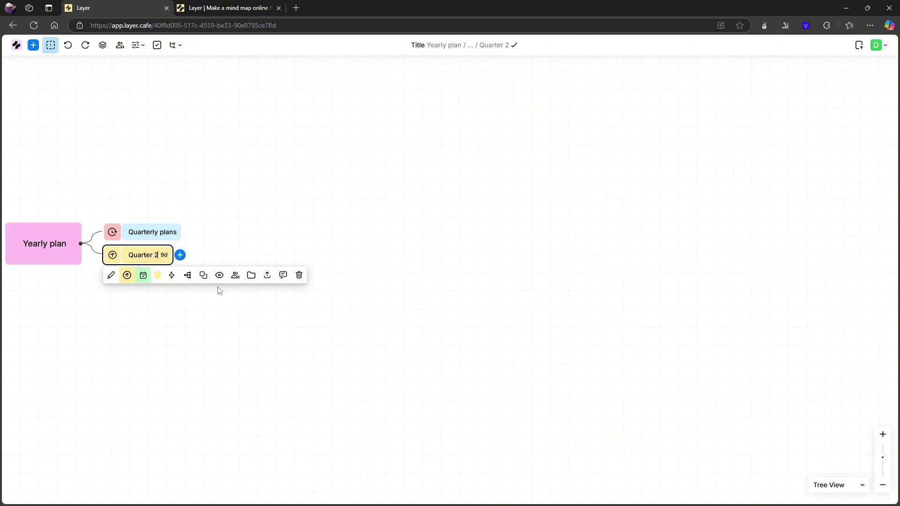
left_click(238, 277)
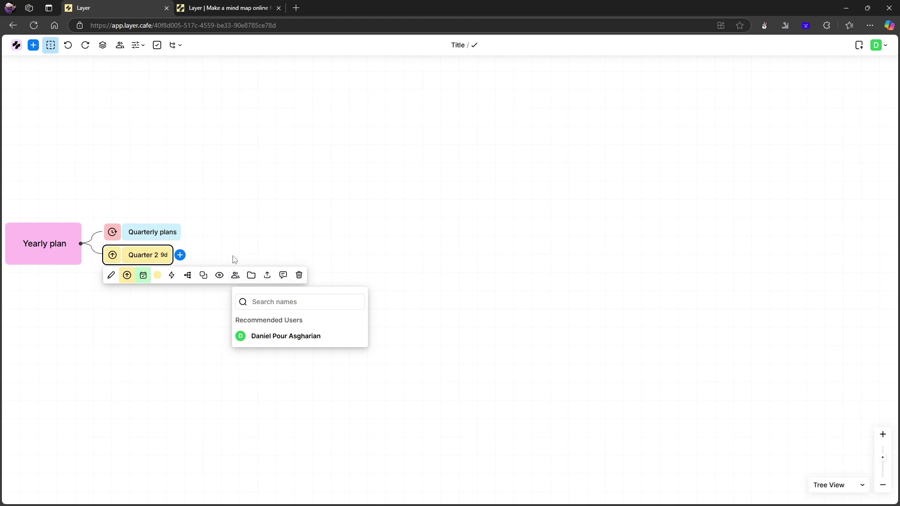
left_click(259, 251)
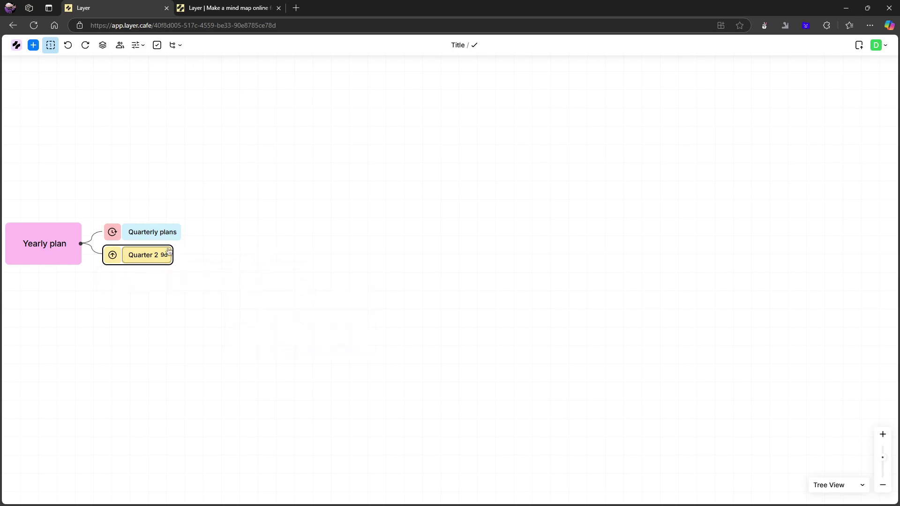
Convert the Quarter 2 block into a folder and rename it Quarter 2TEST.
left_click(150, 255)
left_click(251, 276)
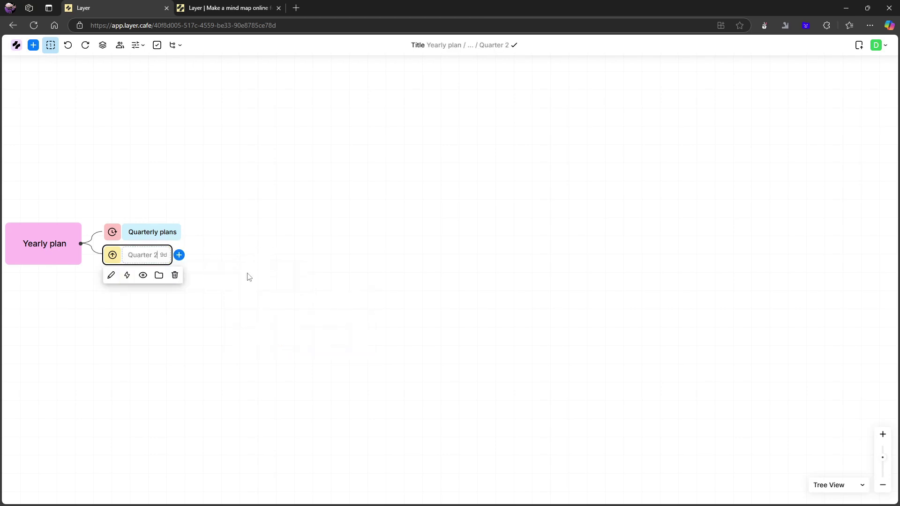
type("D")
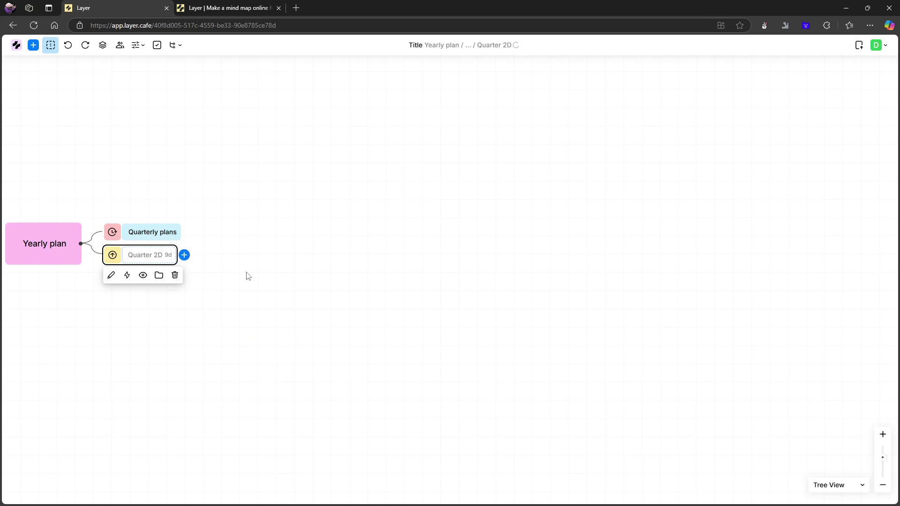
type("T")
key("BackSpace")
key("BackSpace")
type("TES")
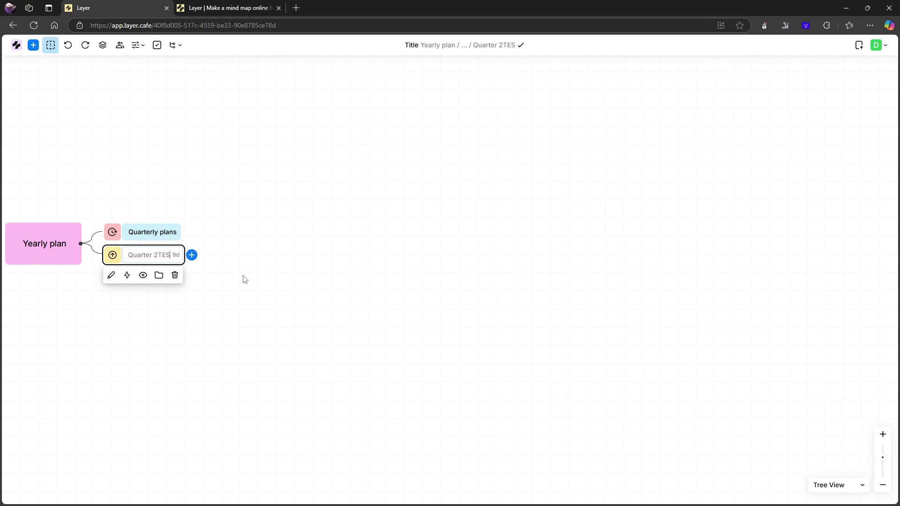
type("T")
Add a blank sibling block below Quarter 2TEST and a blank child block branching from it.
key("Return")
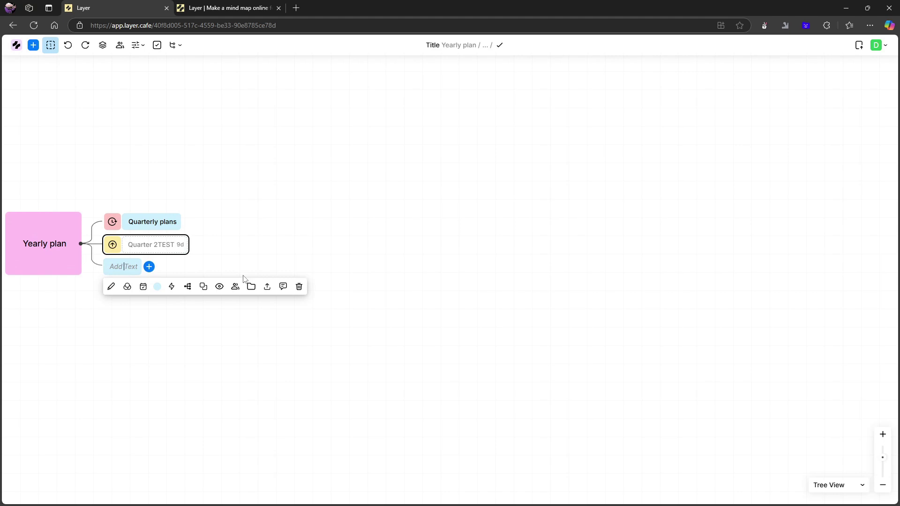
left_click(220, 255)
double_click(164, 247)
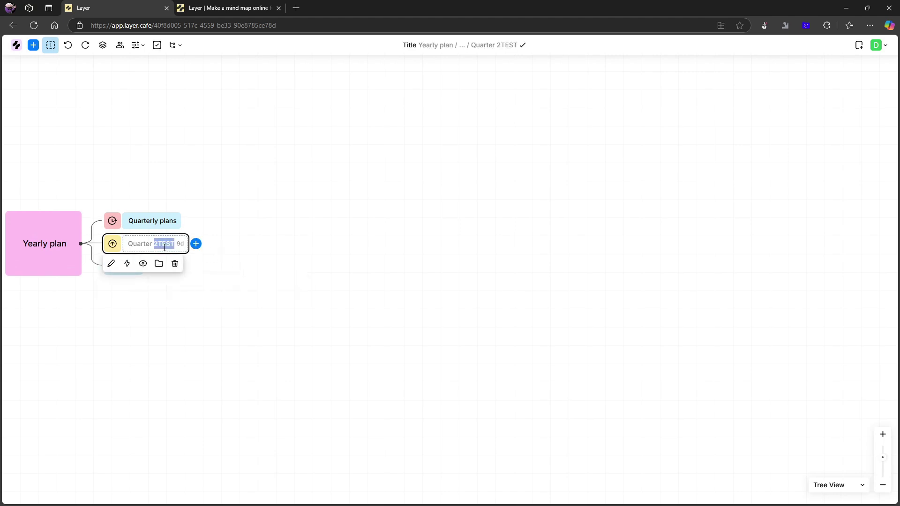
left_click(221, 257)
left_click(127, 243)
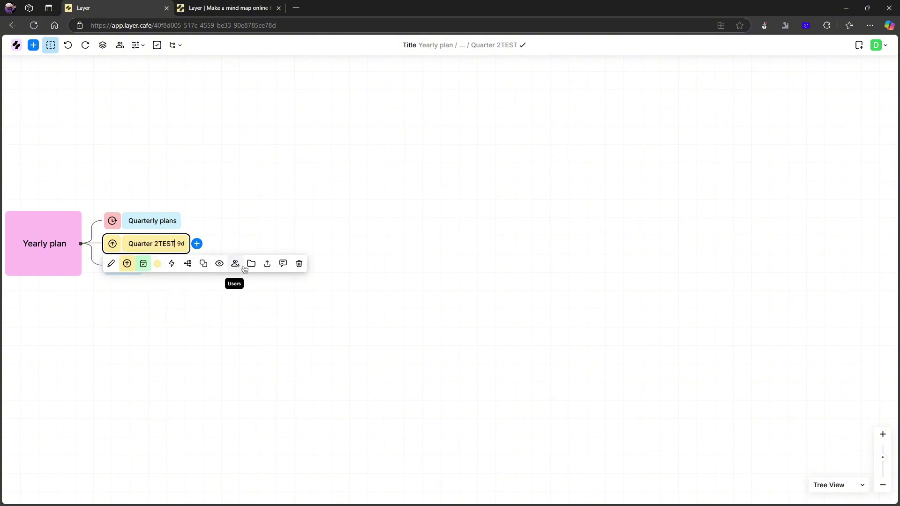
left_click(196, 243)
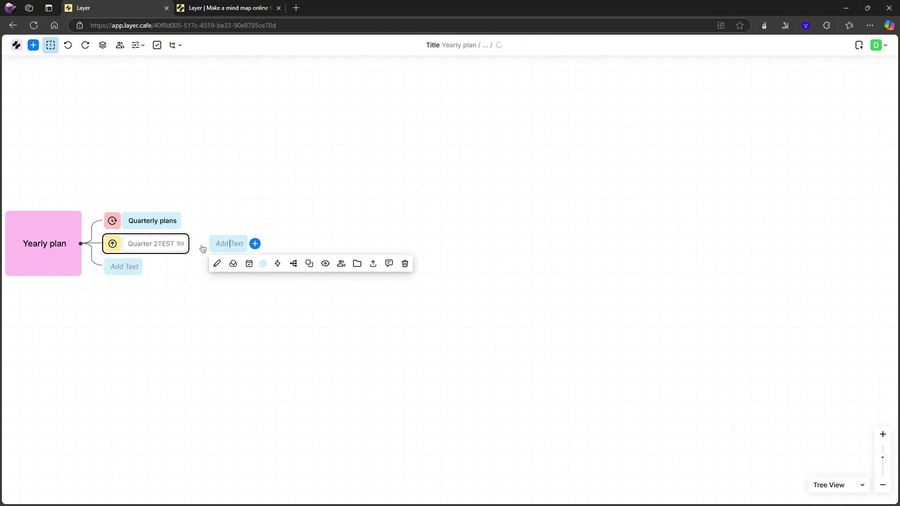
Turn the Quarter 2TEST folder back into a regular block and review its share and fast export options.
double_click(145, 244)
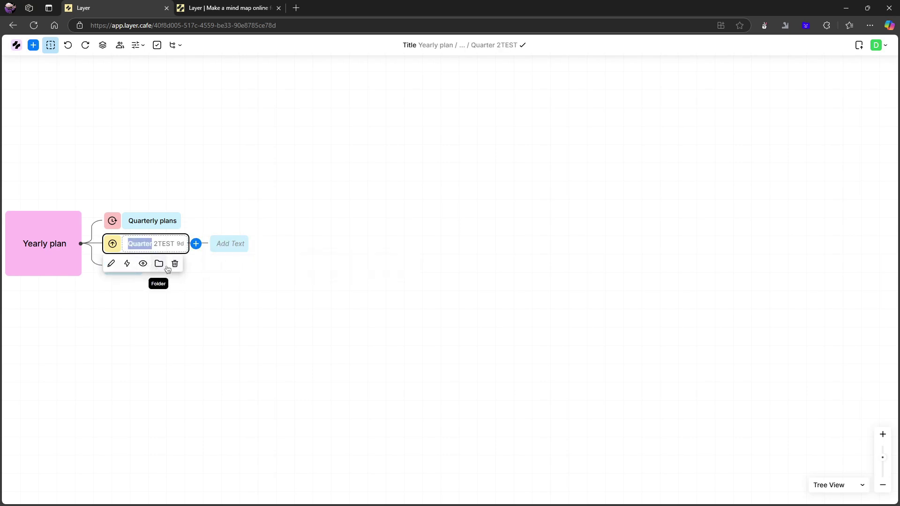
left_click(163, 269)
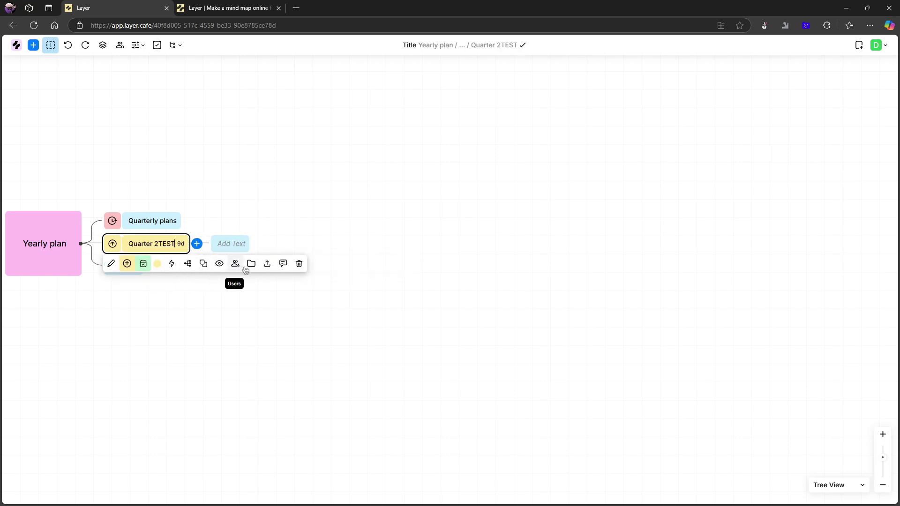
left_click(268, 264)
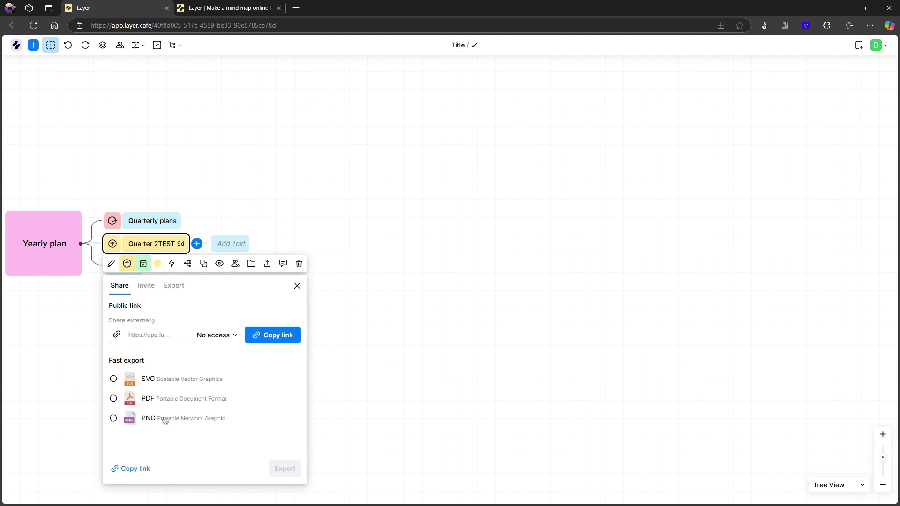
left_click(297, 287)
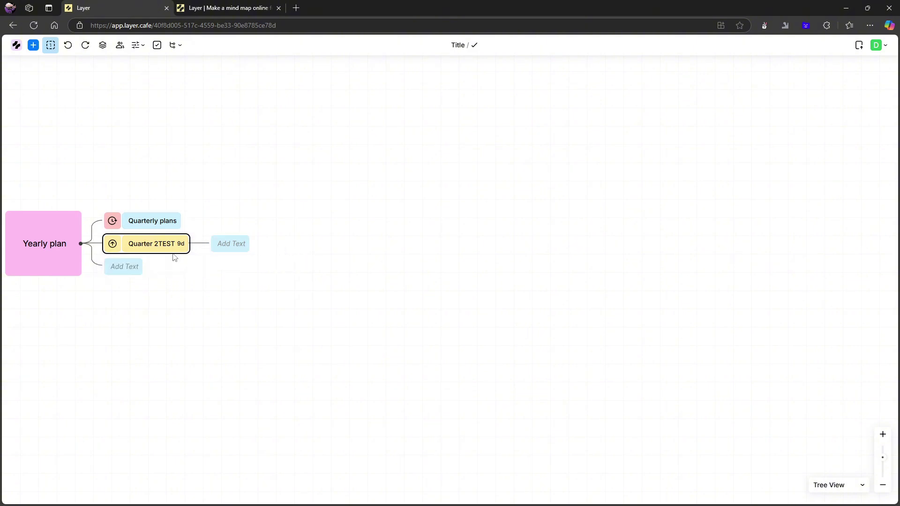
Name the blank child block of Quarter 2TEST MONTHLY PLAN.
left_click(223, 244)
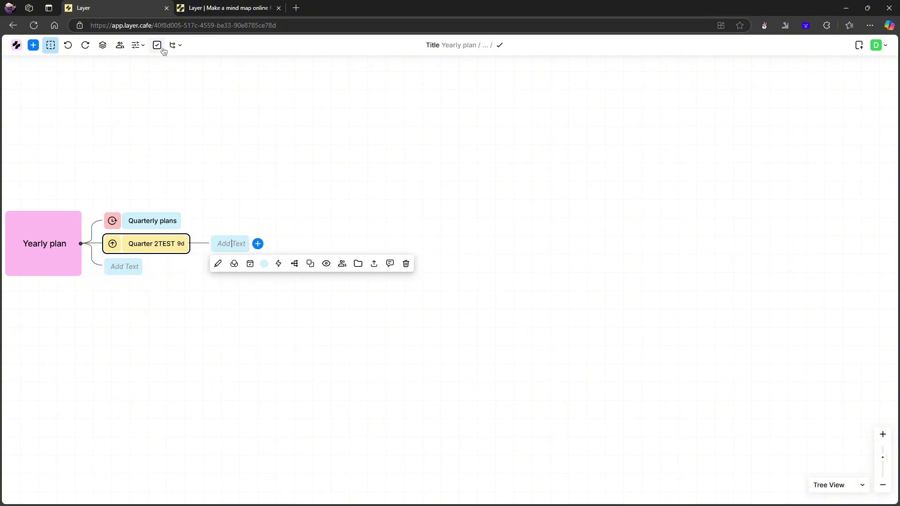
type("ONT")
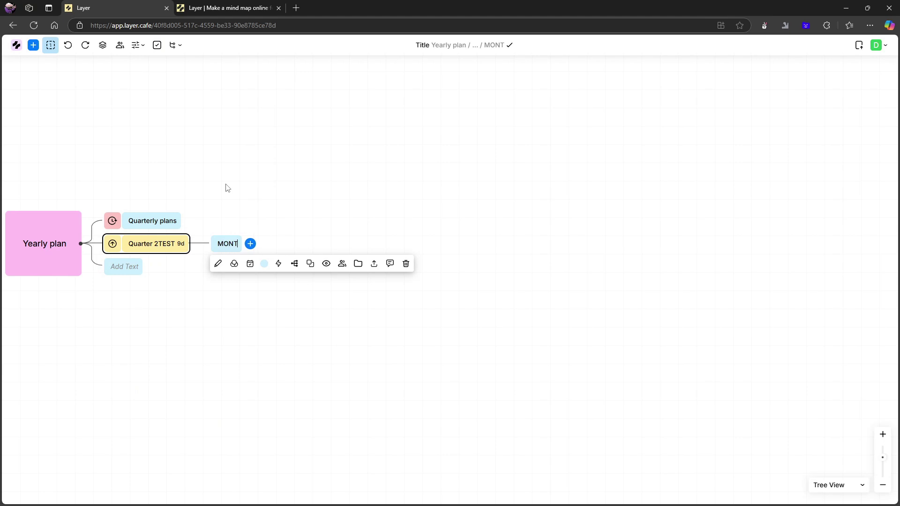
type("HLY PLAN")
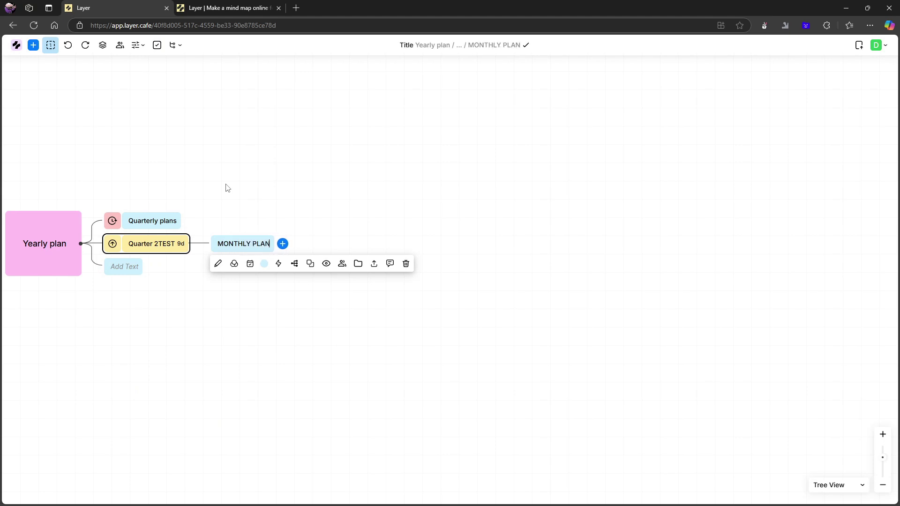
Add a child block to MONTHLY PLAN and name it DAILY PLAN.
left_click(282, 244)
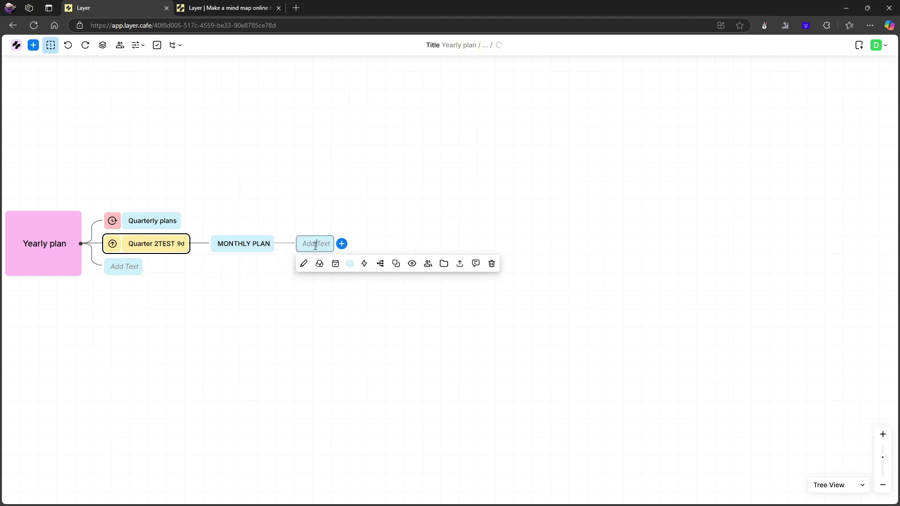
type("dAILY PLAN")
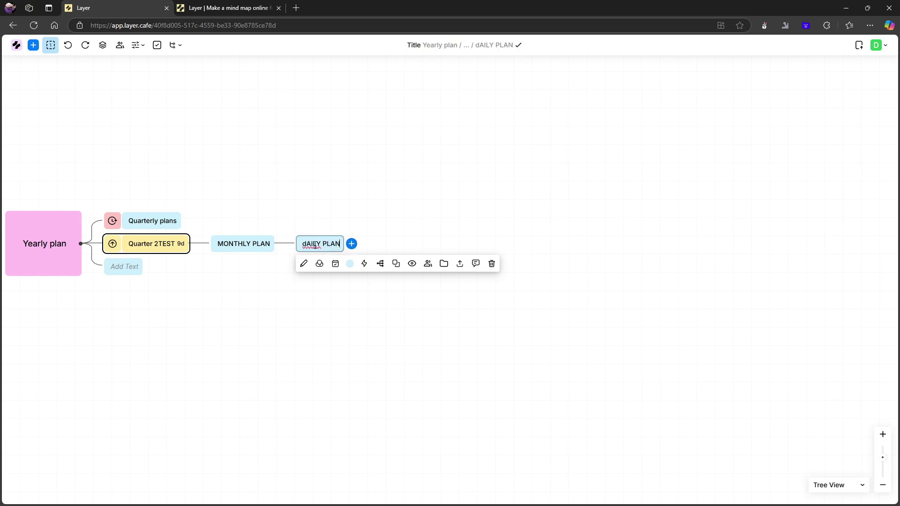
key("BackSpace")
type("D")
left_click(320, 224)
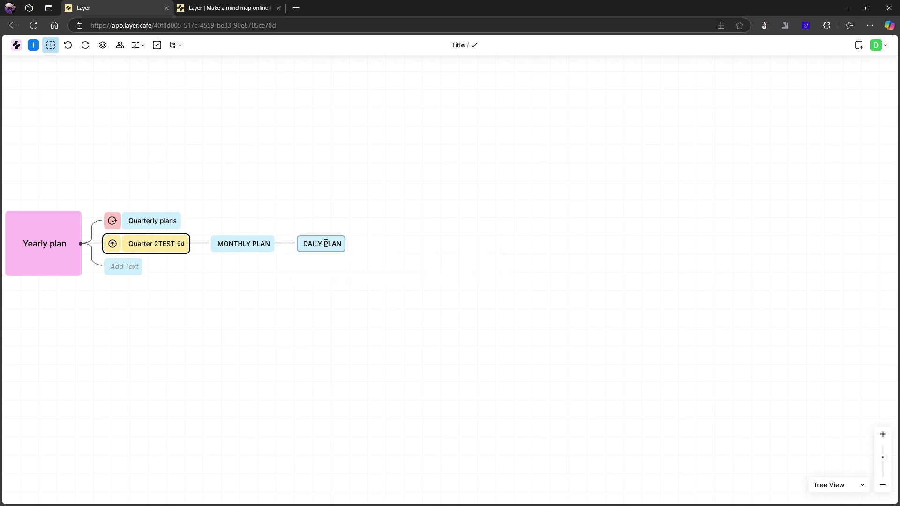
Extend the branch beyond DAILY PLAN with two successive blank blocks.
left_click(330, 242)
left_click(354, 244)
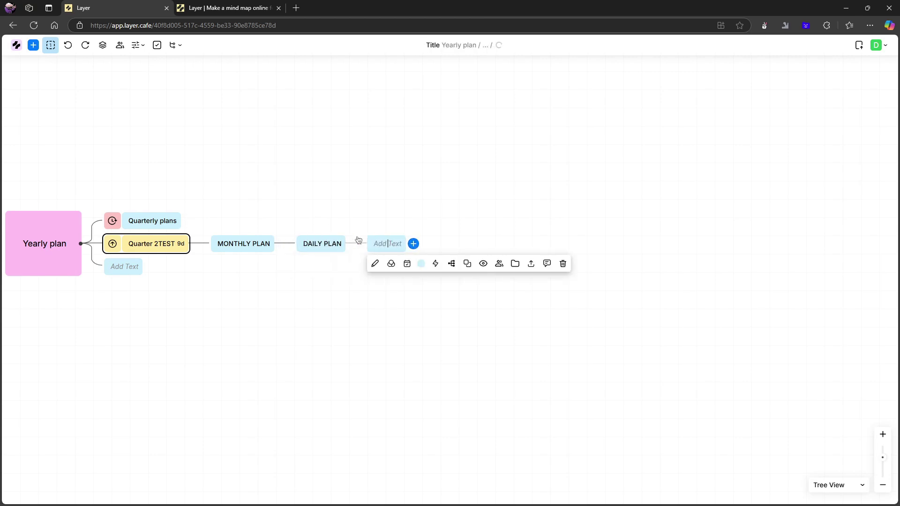
left_click(413, 244)
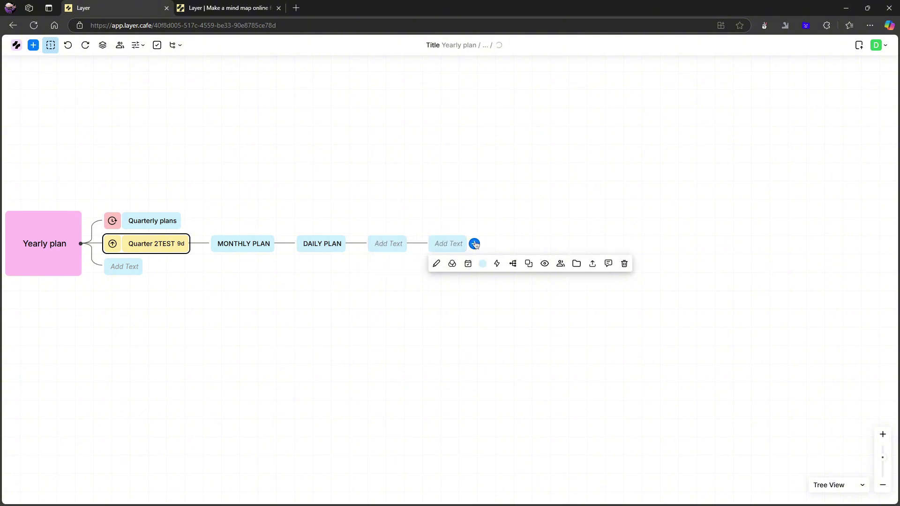
Add a second child to the blank block after DAILY PLAN and name that parent block task.
left_click(402, 243)
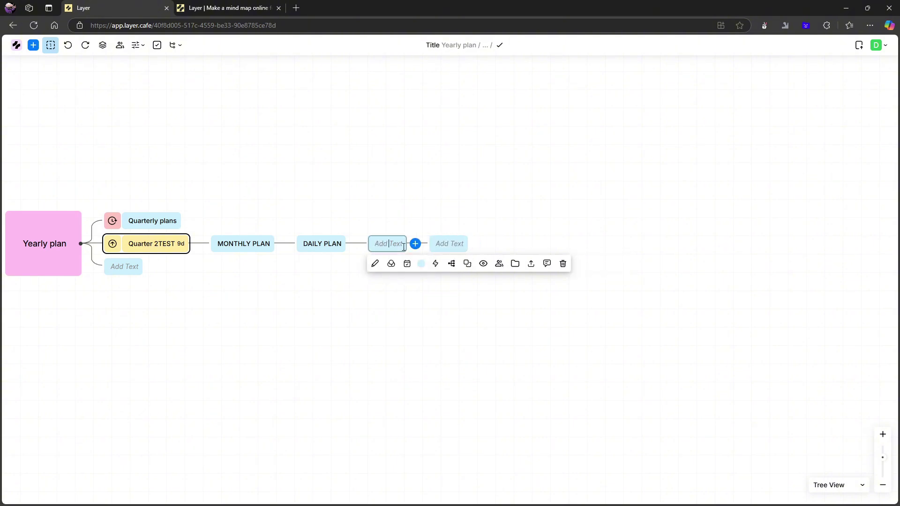
left_click(414, 244)
left_click(396, 244)
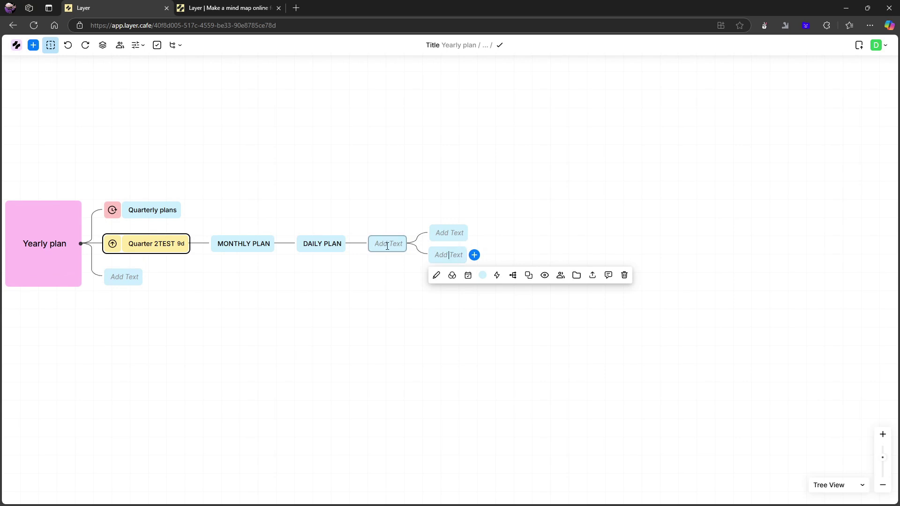
type("task")
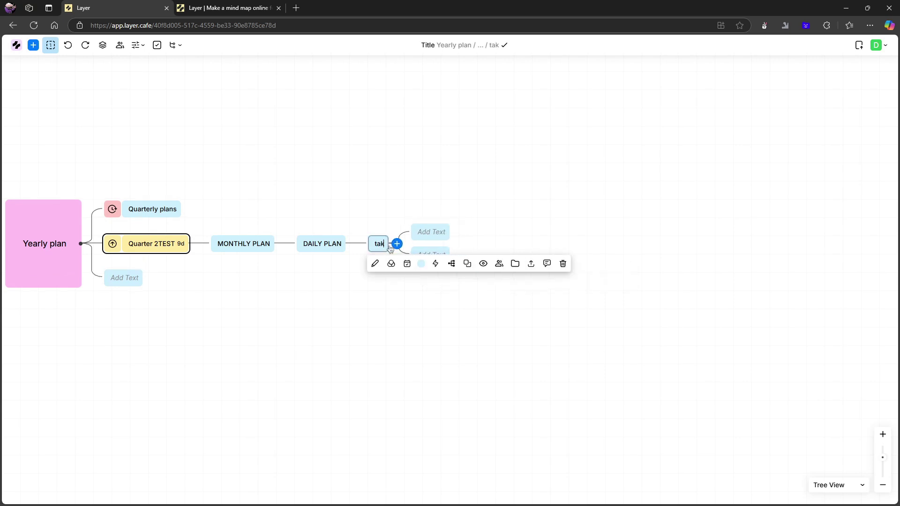
Name both blank child blocks at the end of the DAILY PLAN branch task.
left_click(429, 232)
type("task")
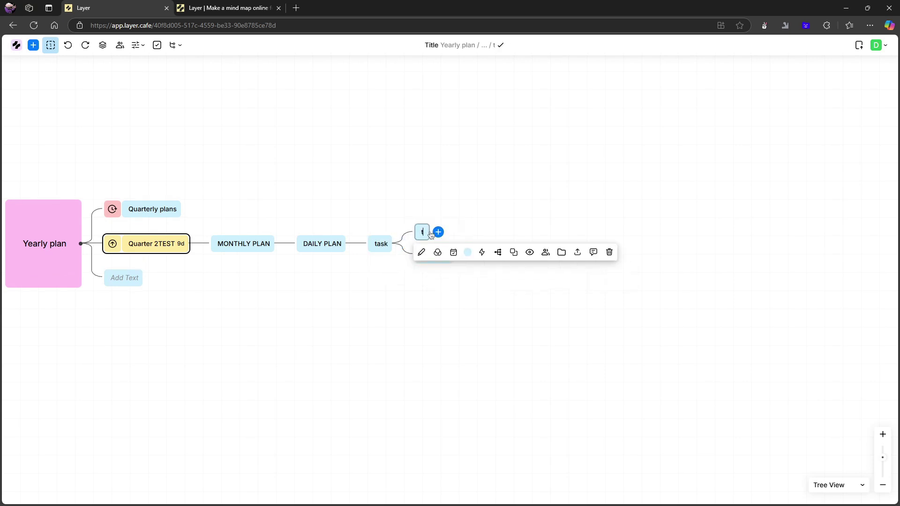
left_click(506, 303)
left_click(424, 254)
type("tas")
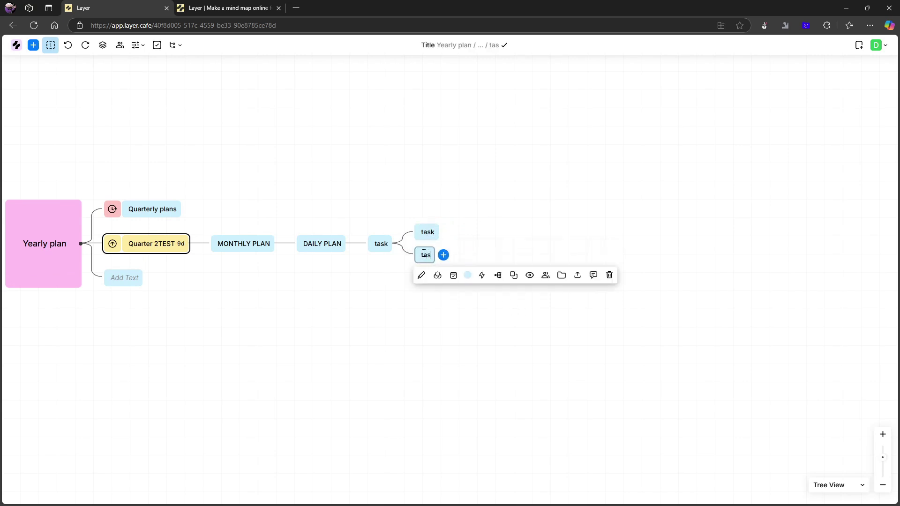
type("k")
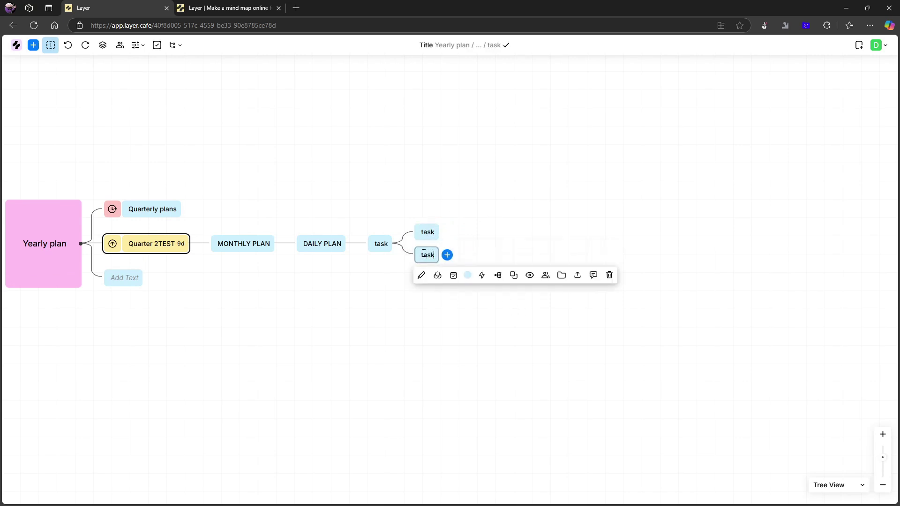
Toggle the checkboxes on the map's blocks on and off, and leave them shown on every block.
left_click(159, 47)
left_click(160, 47)
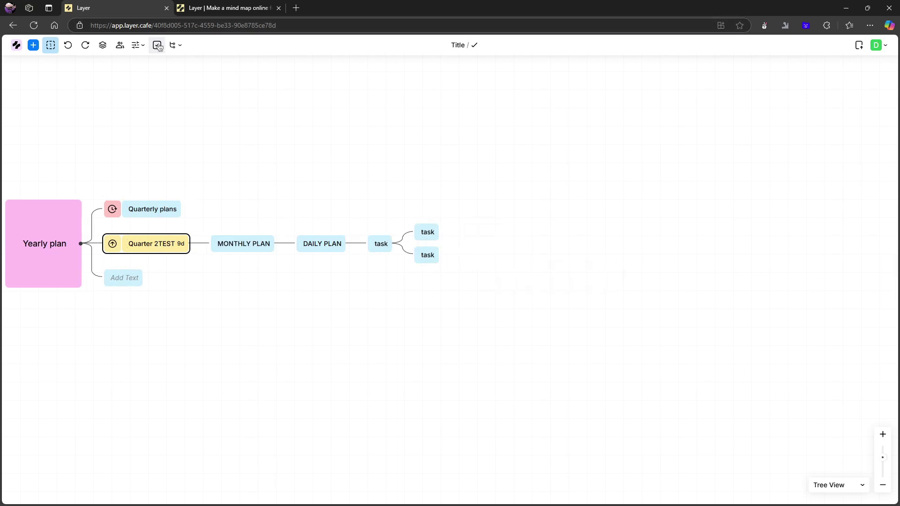
left_click(159, 47)
left_click(389, 241)
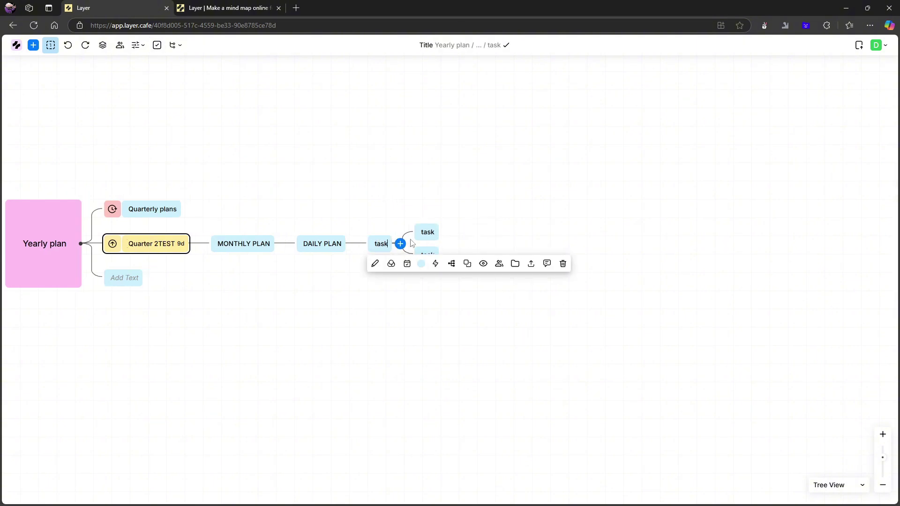
left_click(434, 231)
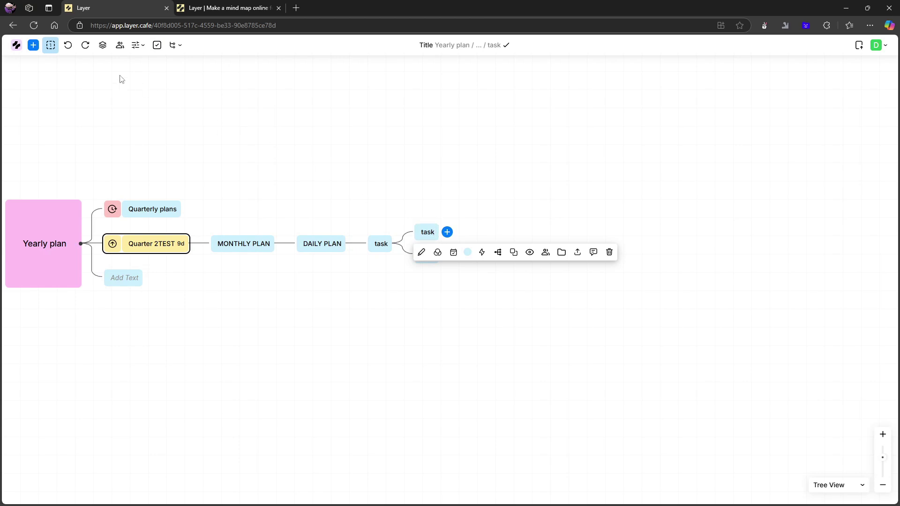
left_click(158, 47)
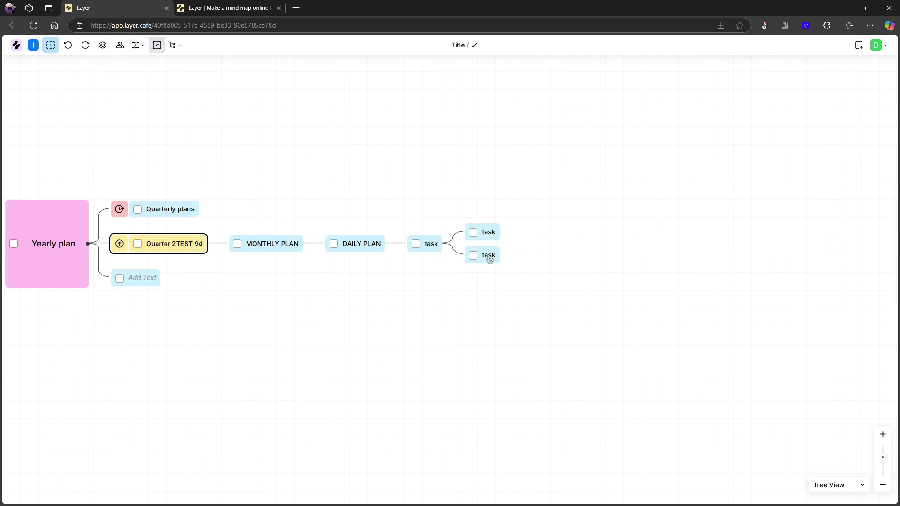
left_click(157, 49)
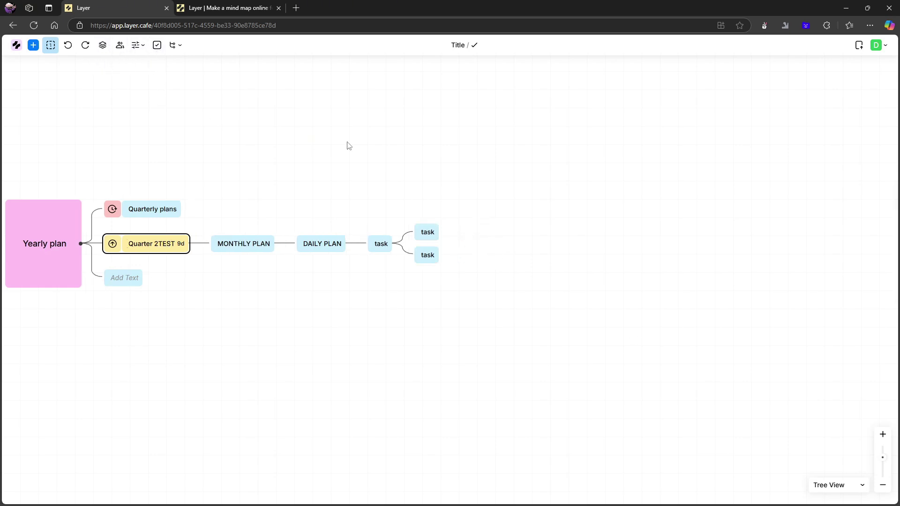
left_click(440, 261)
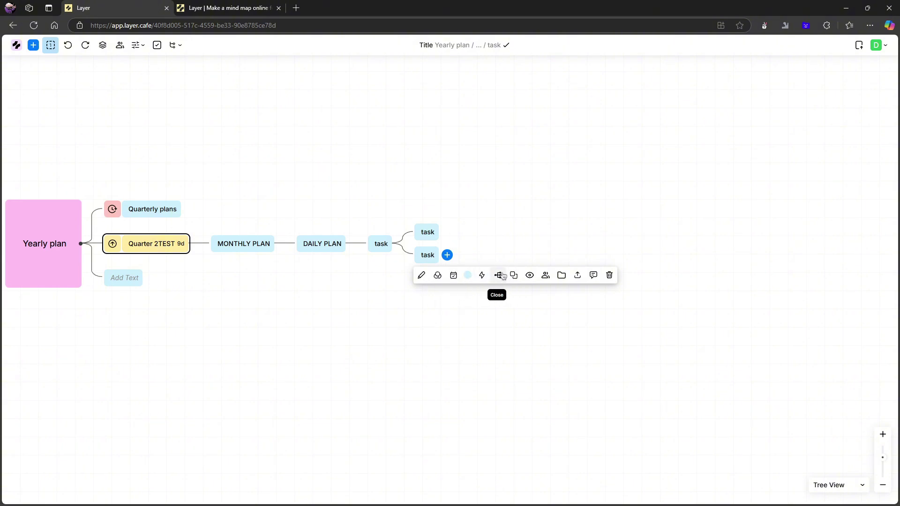
left_click(162, 45)
Switch the map layout to Tree with levels and back to Short nodes.
left_click(176, 47)
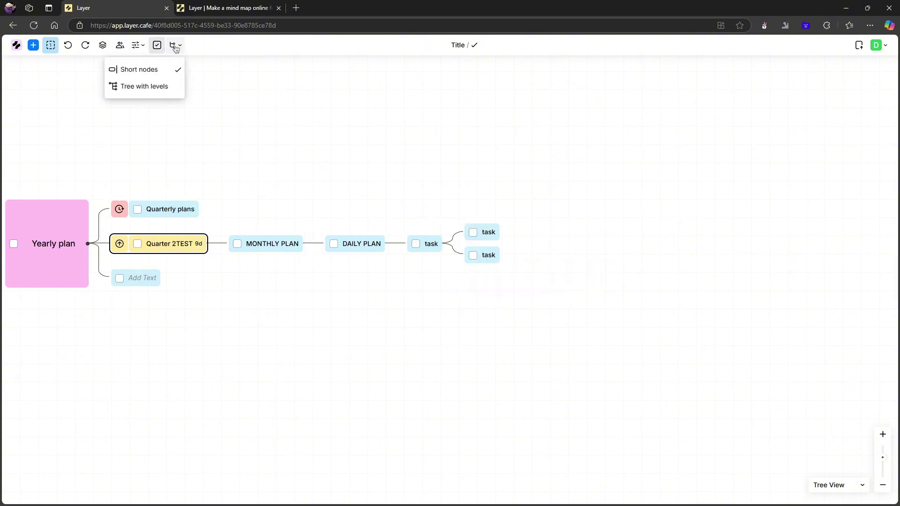
left_click(159, 87)
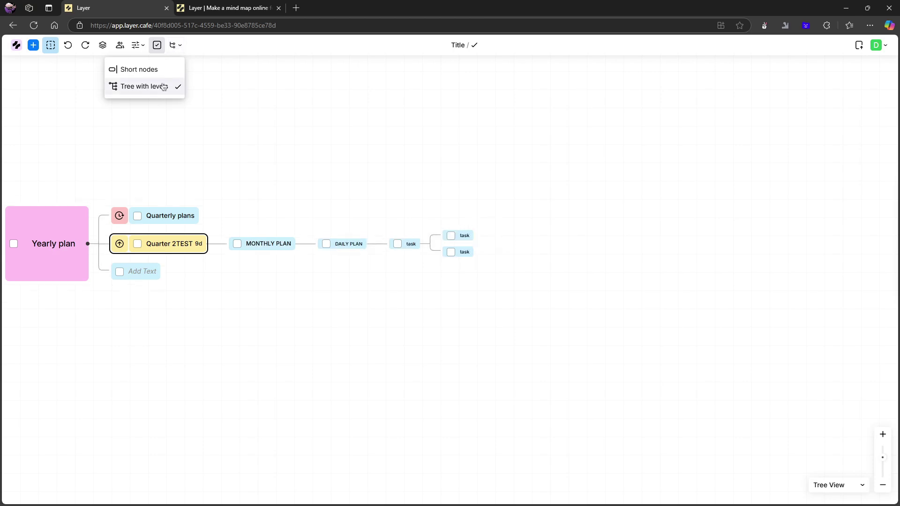
left_click(140, 73)
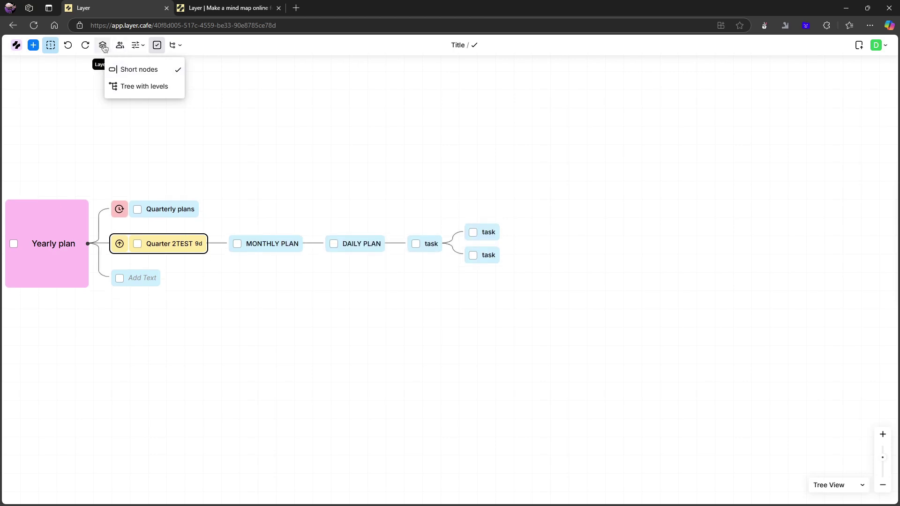
left_click(103, 45)
left_click(104, 47)
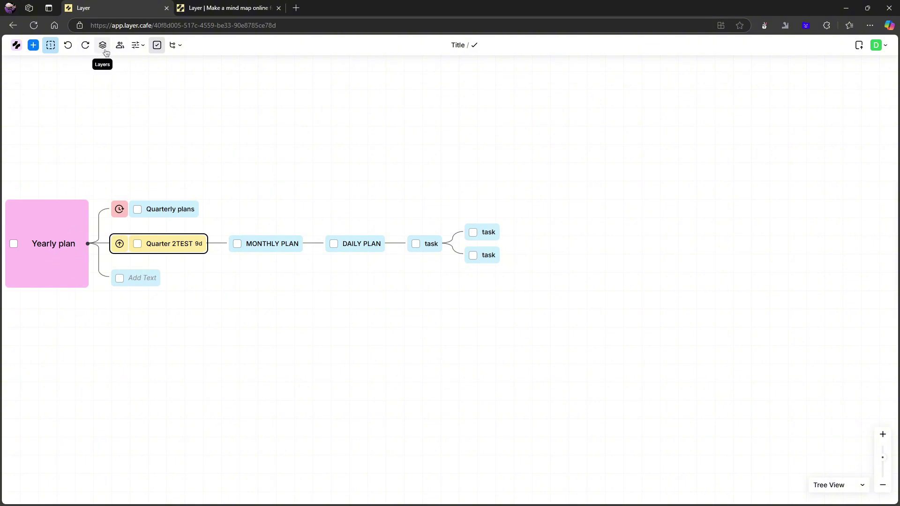
Add a new top-level block below Yearly plan and name it TEST.
left_click(33, 47)
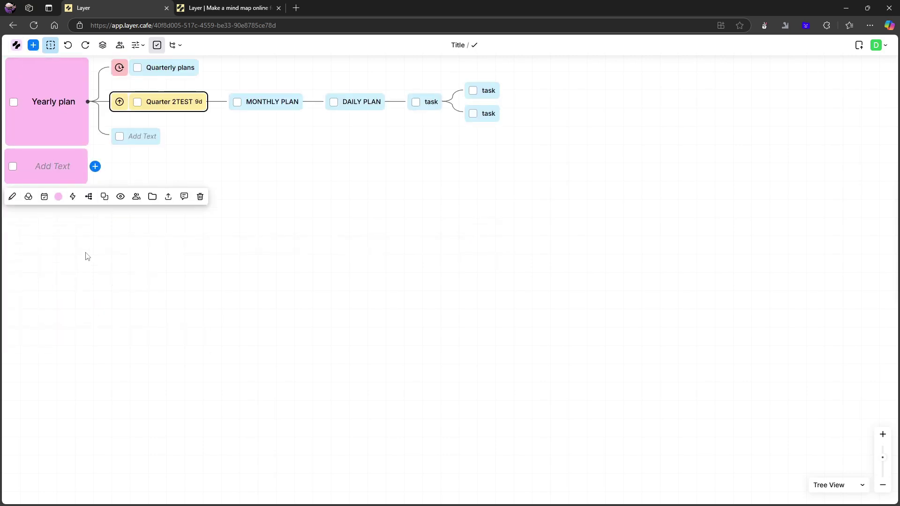
type("TEST")
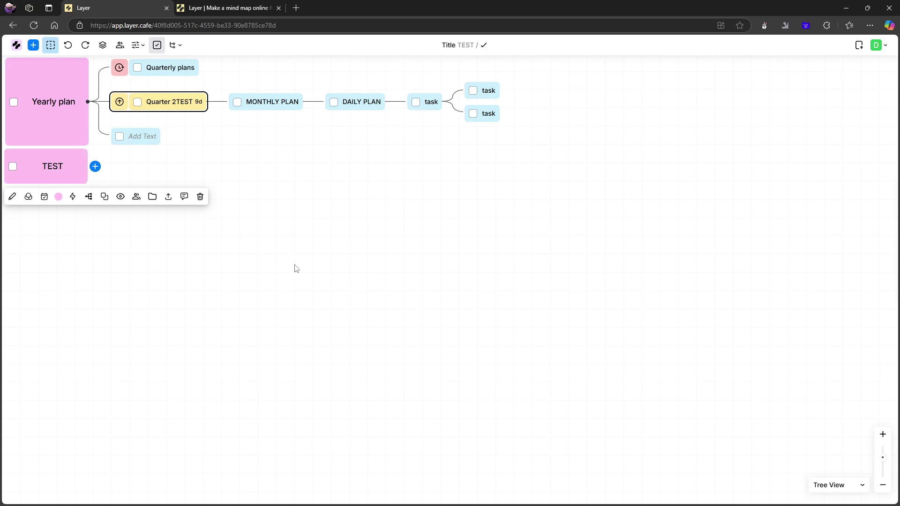
left_click(328, 302)
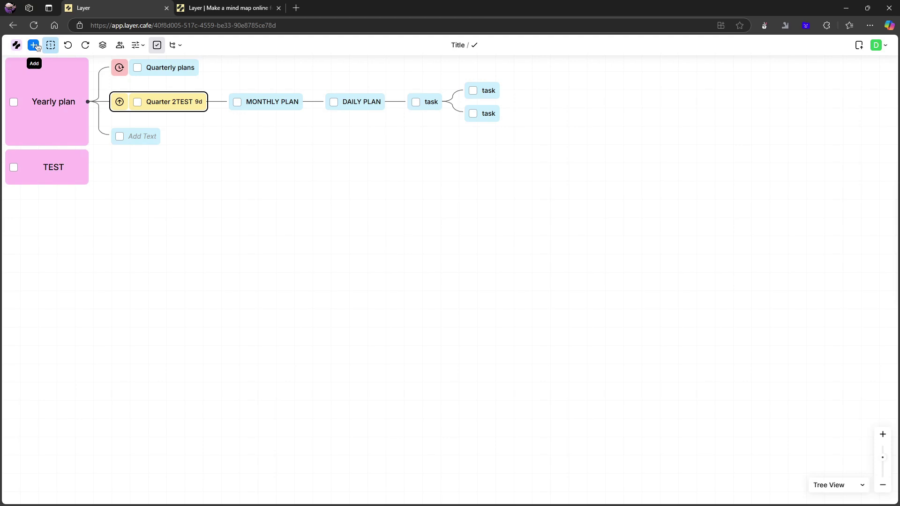
Leave the board to review the My tasks list, and reopen the Title board.
left_click(16, 45)
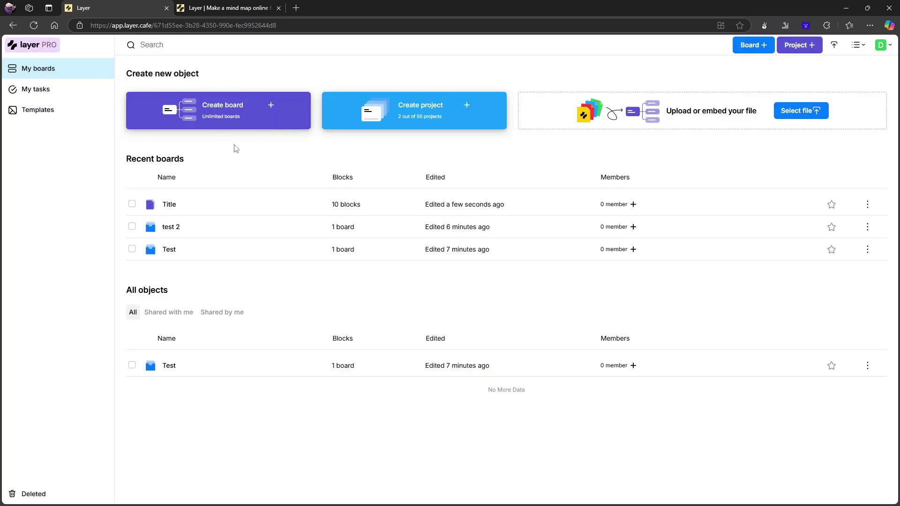
left_click(64, 95)
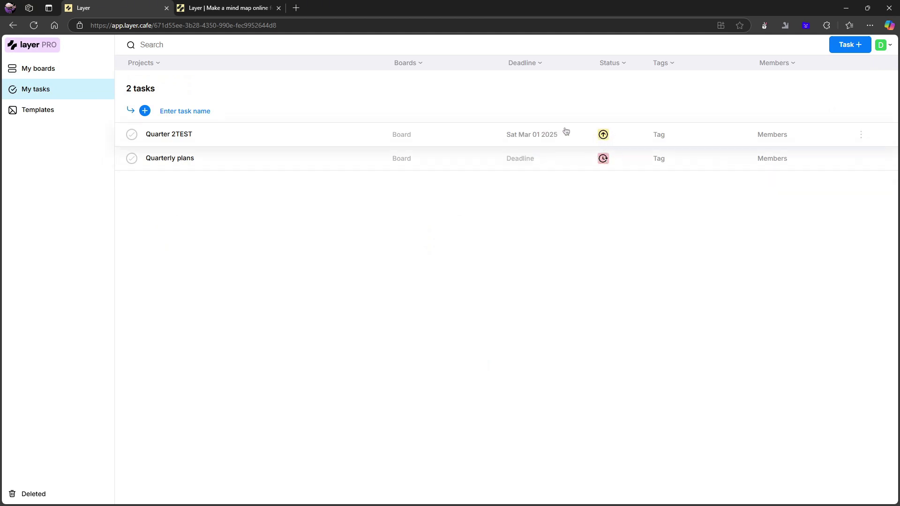
left_click(48, 70)
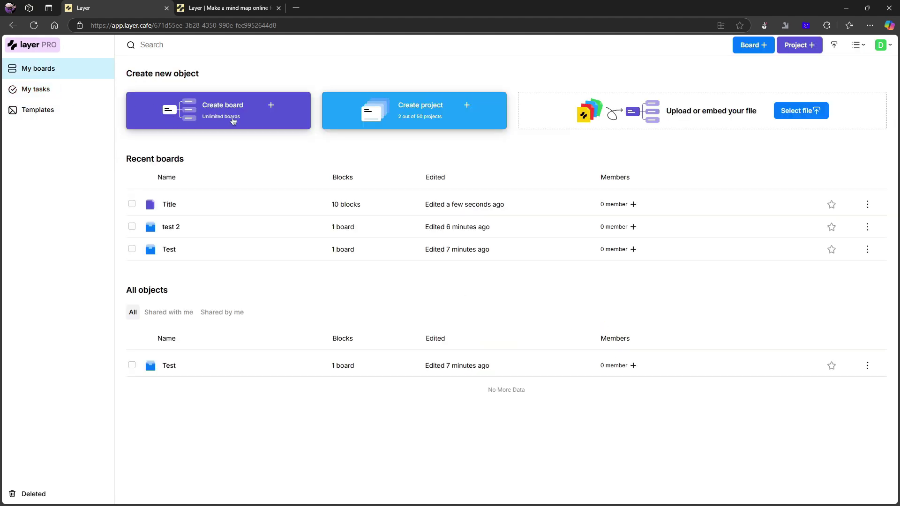
left_click(150, 204)
left_click(180, 205)
left_click(171, 204)
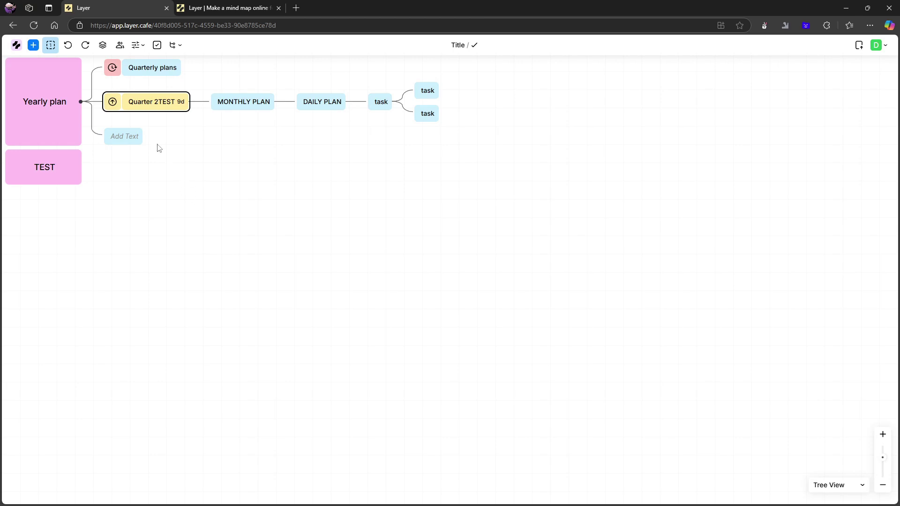
Set the status of the MONTHLY PLAN and DAILY PLAN blocks to To go.
left_click(228, 100)
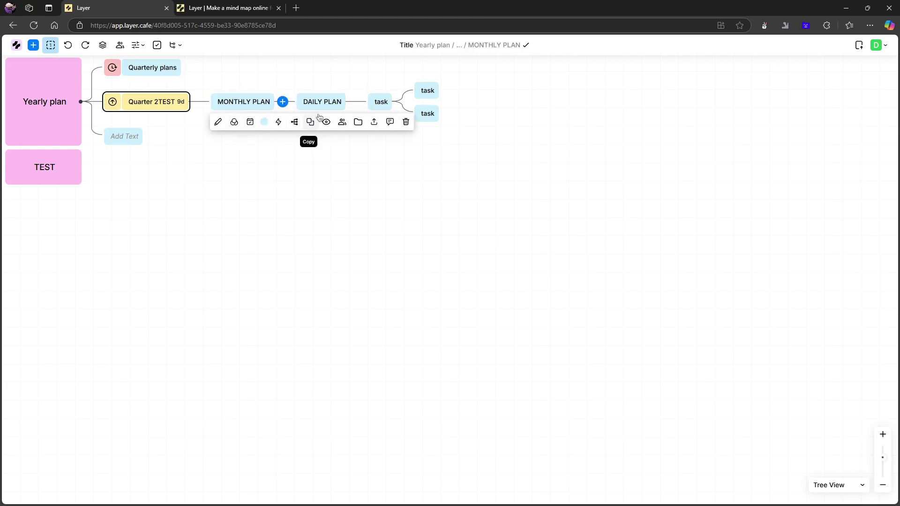
left_click(233, 123)
left_click(235, 170)
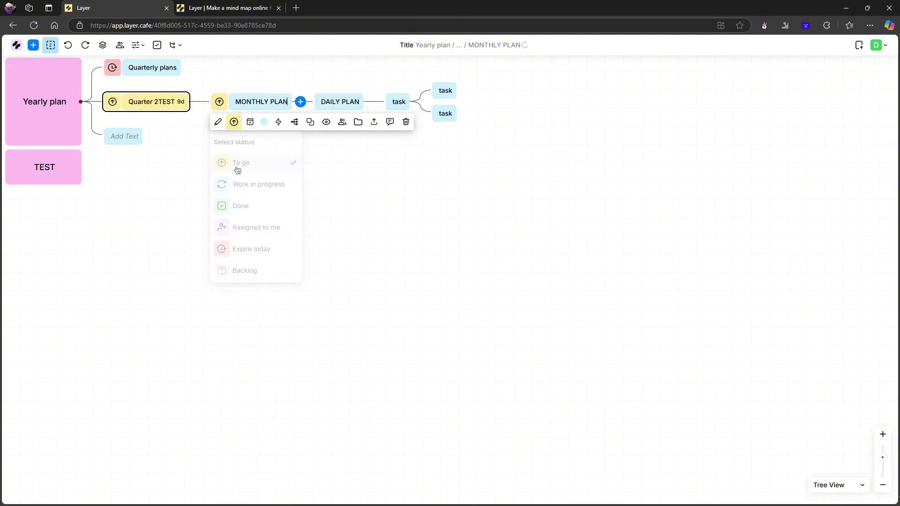
left_click(379, 199)
left_click(338, 102)
left_click(337, 122)
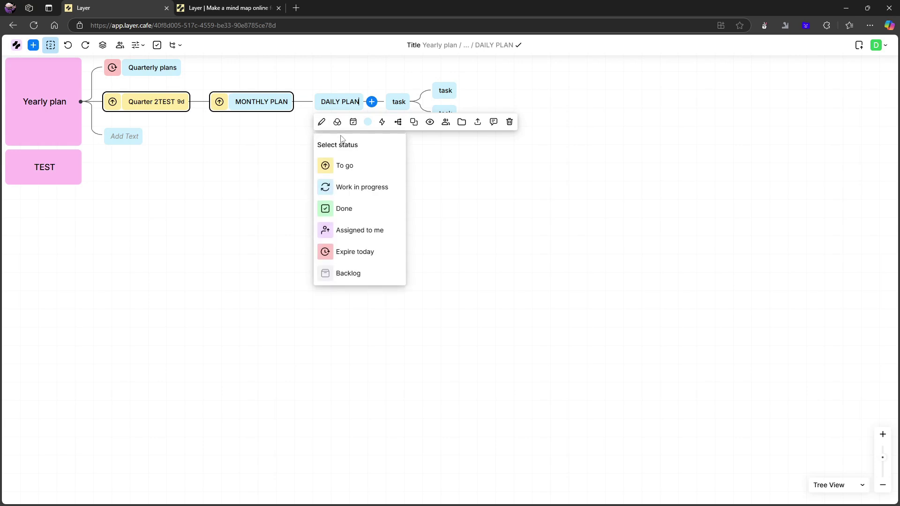
left_click(344, 166)
Compare the My tasks list with the blocks on the Title board, ending in My tasks.
left_click(19, 48)
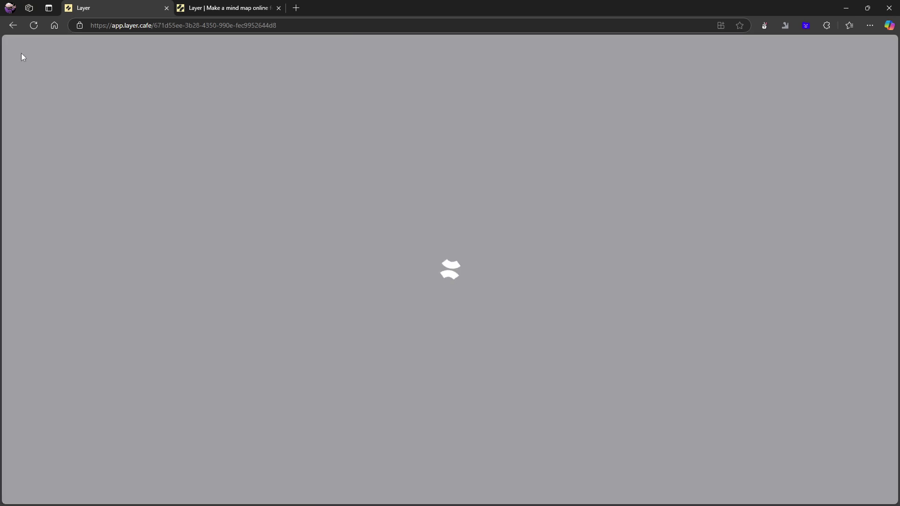
left_click(57, 90)
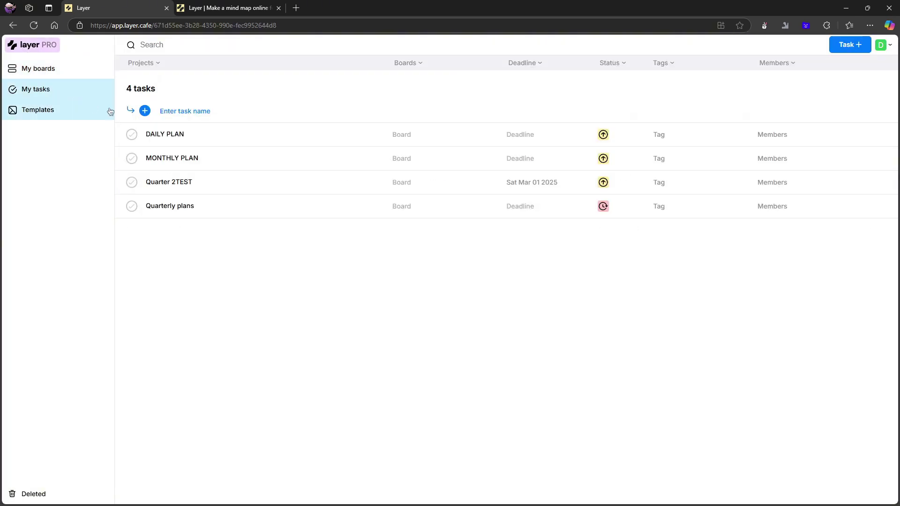
left_click(38, 69)
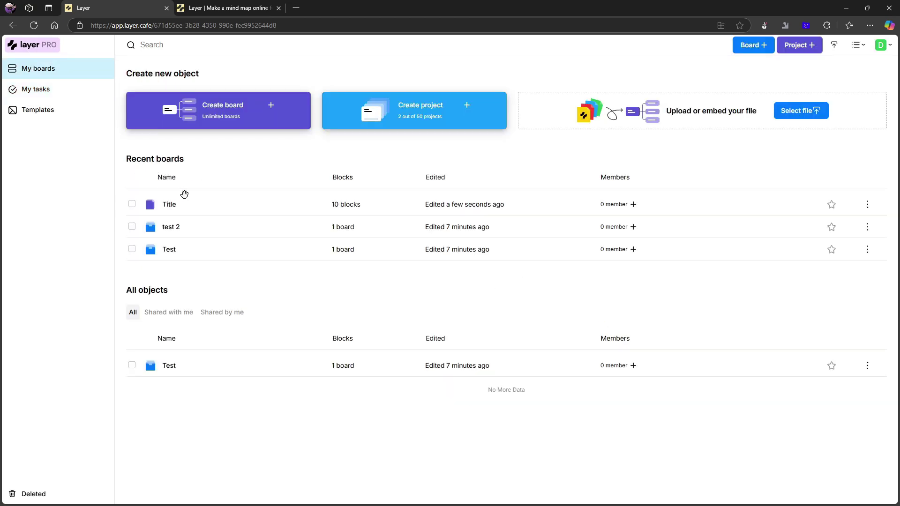
left_click(154, 204)
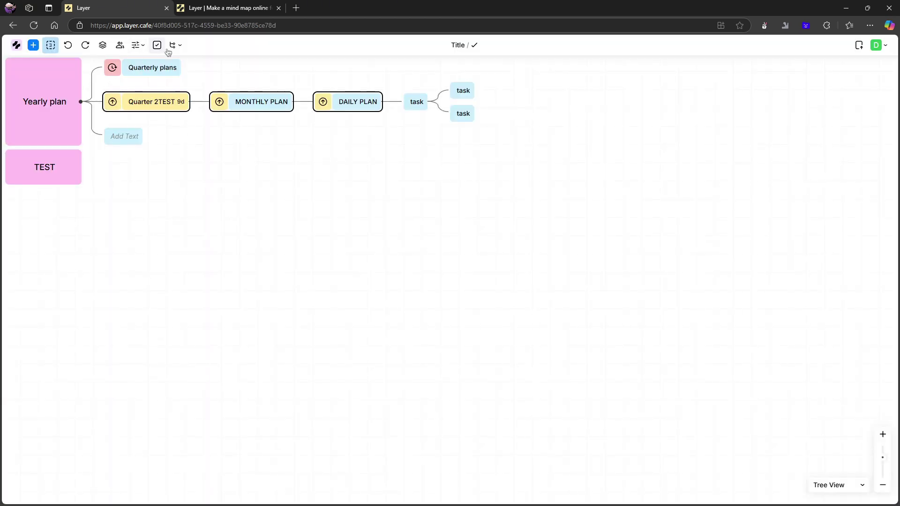
left_click(16, 45)
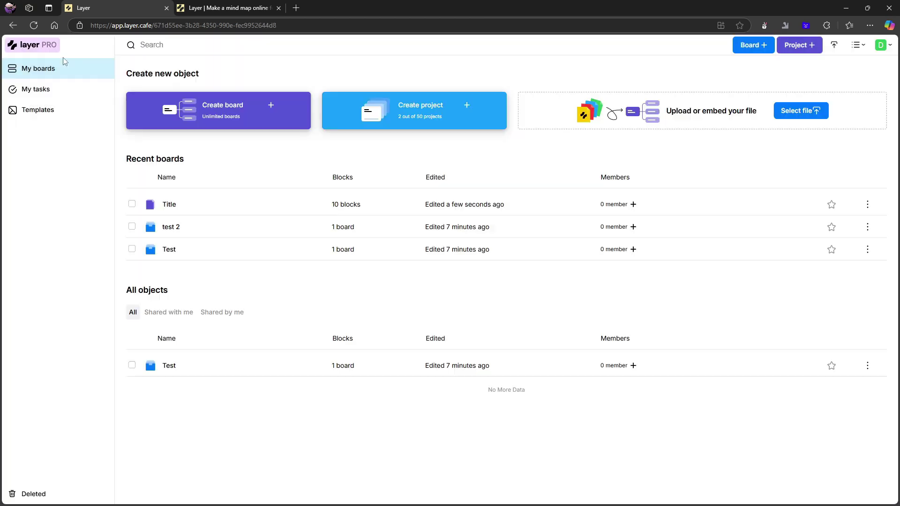
left_click(45, 97)
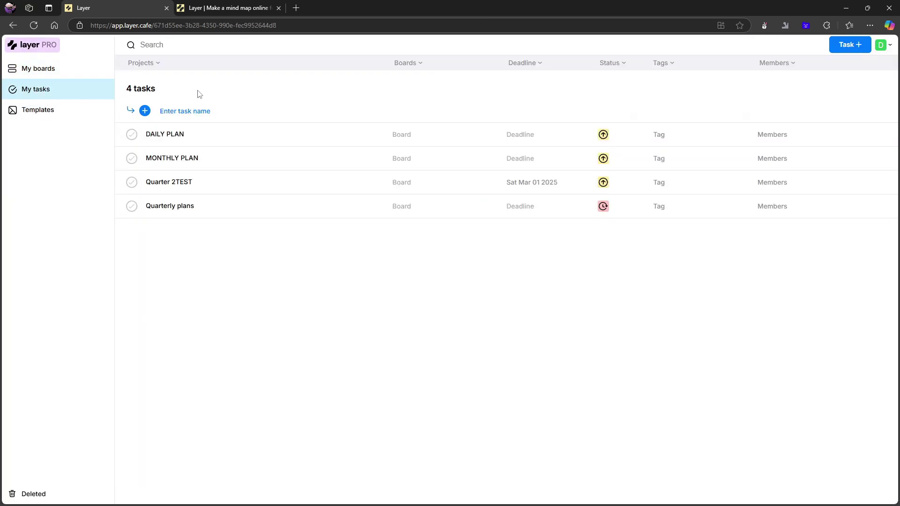
Create a task named TEST in My tasks and view its board choices without assigning one.
left_click(167, 106)
type("TEST")
key("Return")
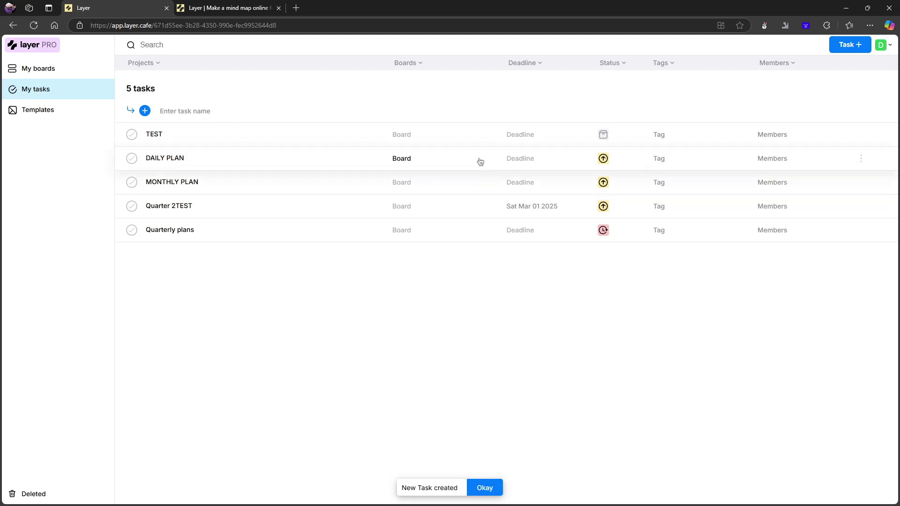
left_click(410, 140)
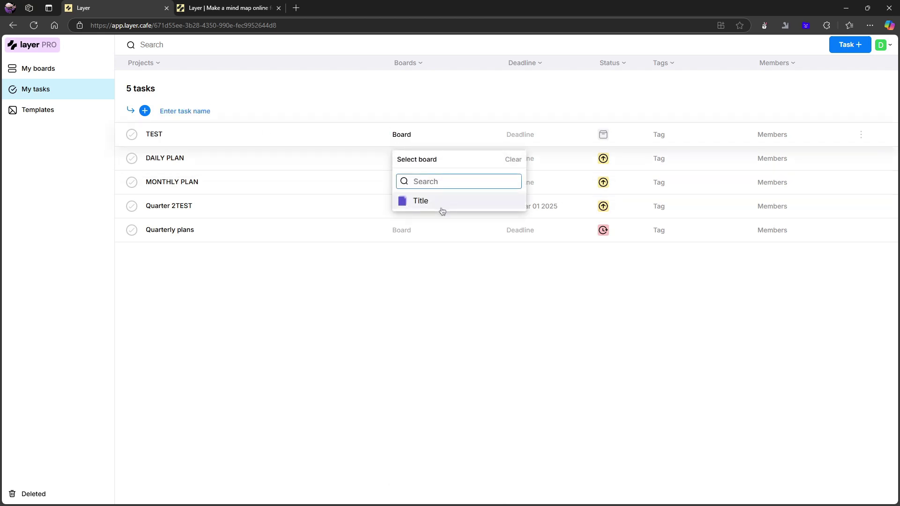
left_click(527, 103)
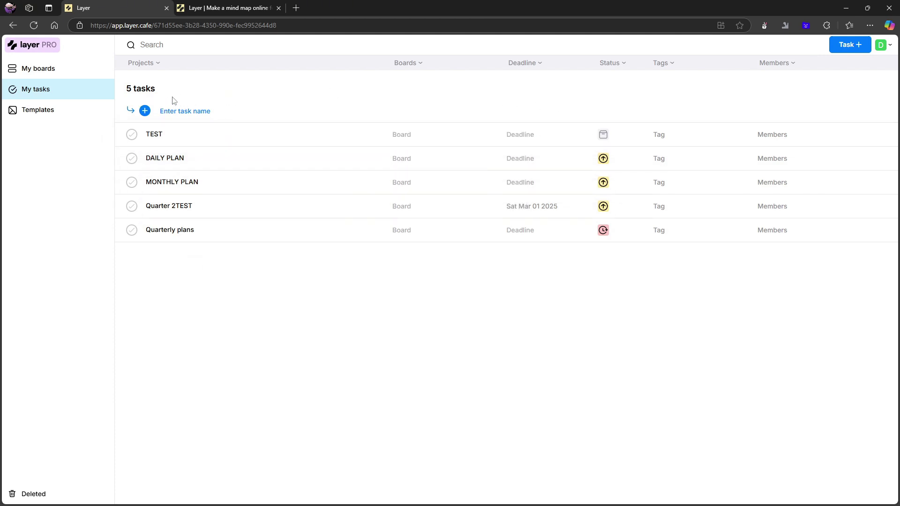
Assign the TEST and Quarterly plans tasks to the Title board in the task list.
left_click(415, 136)
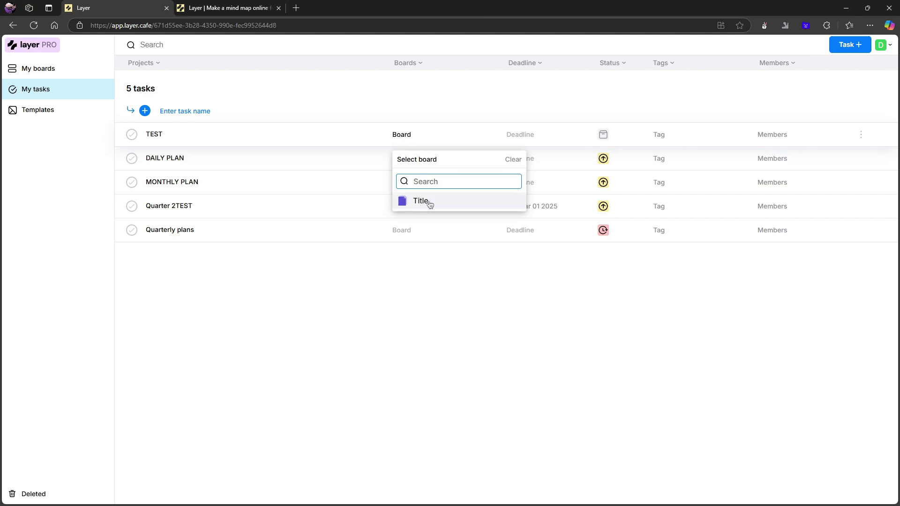
left_click(403, 237)
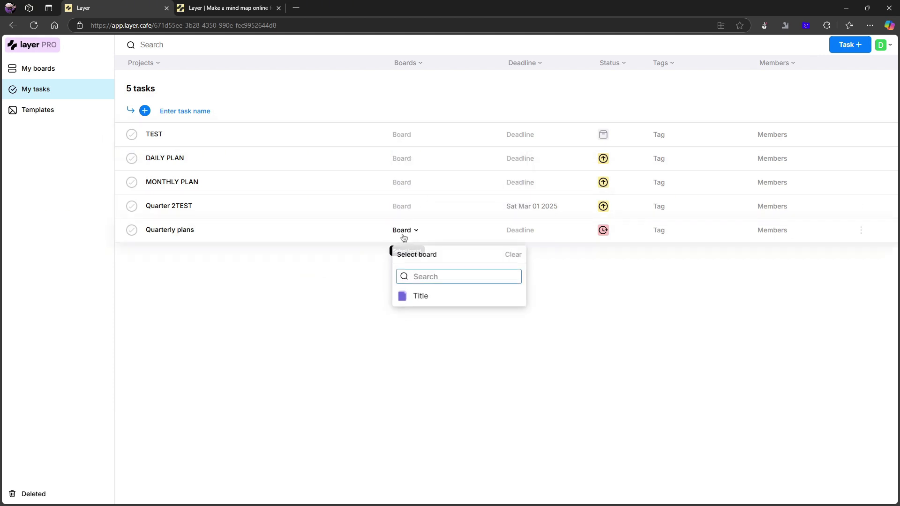
left_click(423, 302)
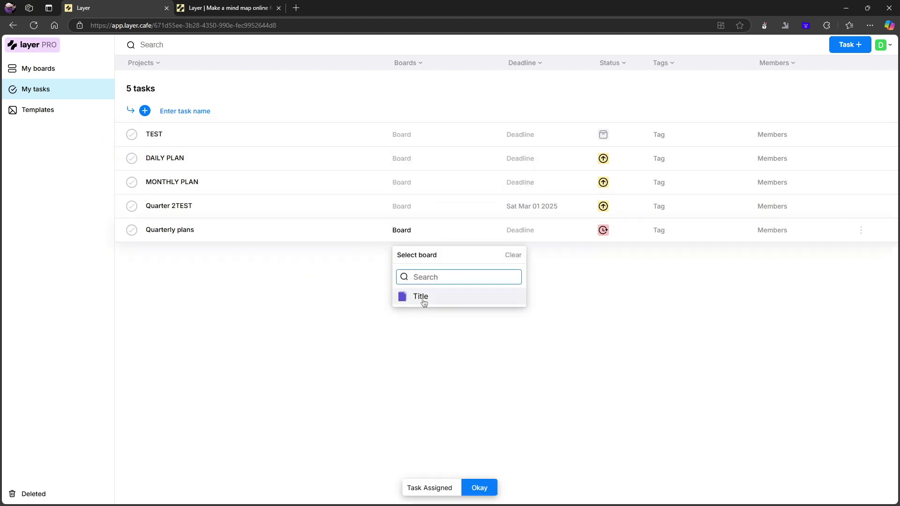
left_click(401, 231)
left_click(418, 297)
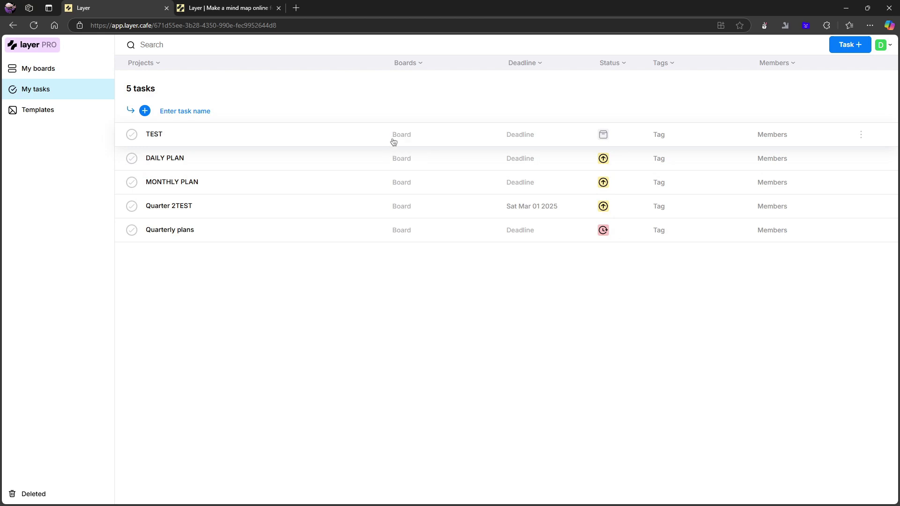
Set the TEST task's status to To go and check its board choices again.
left_click(615, 136)
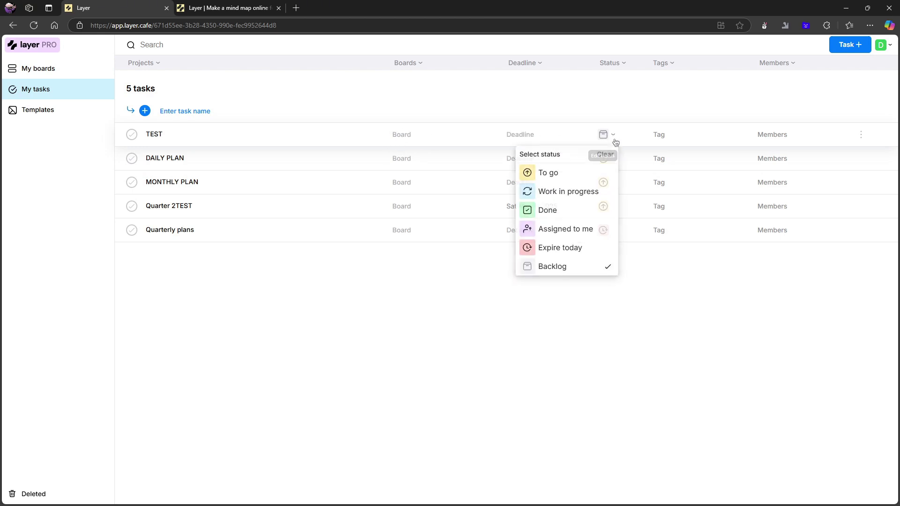
left_click(564, 174)
left_click(372, 297)
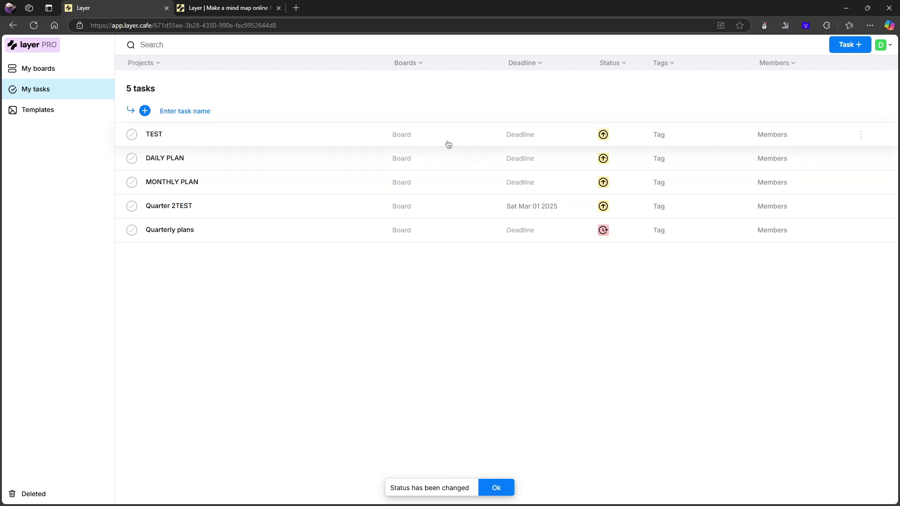
left_click(405, 134)
left_click(188, 136)
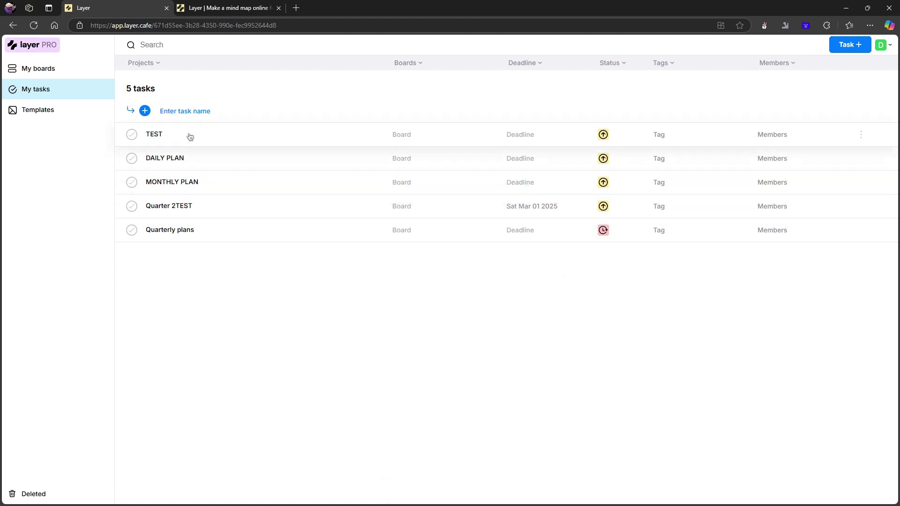
Open the Title board to examine the tasks grouped under the TASKS block, and return to My boards.
left_click(54, 75)
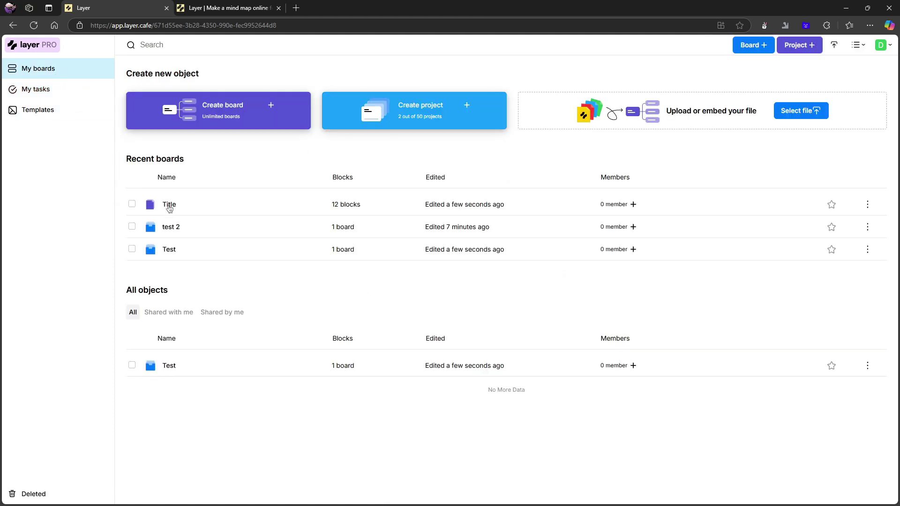
left_click(169, 204)
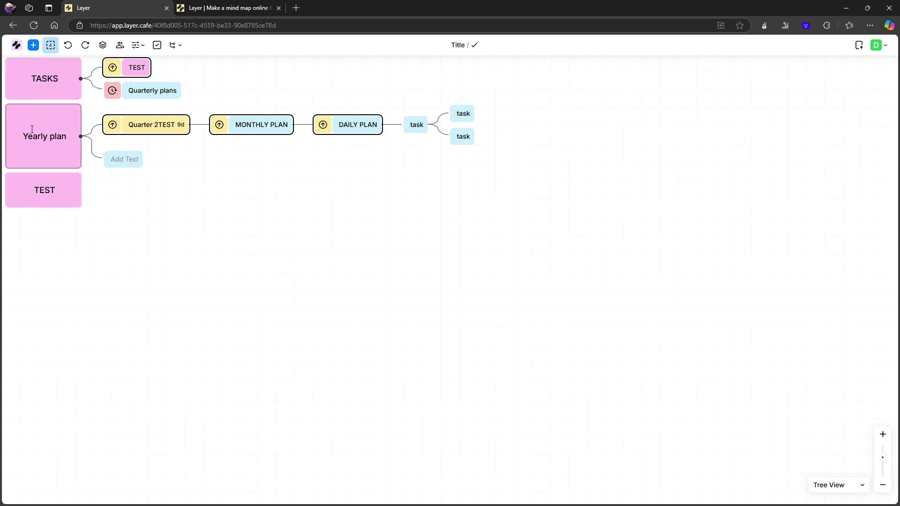
left_click(26, 76)
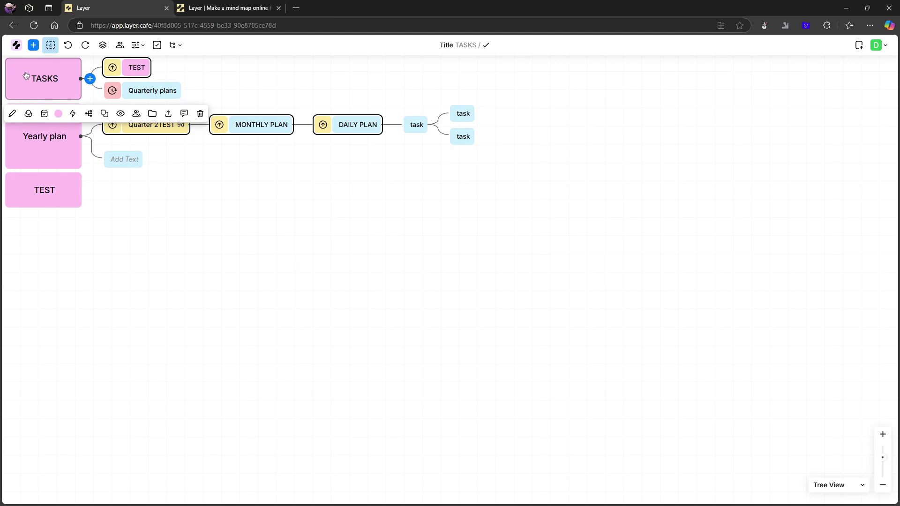
left_click(406, 204)
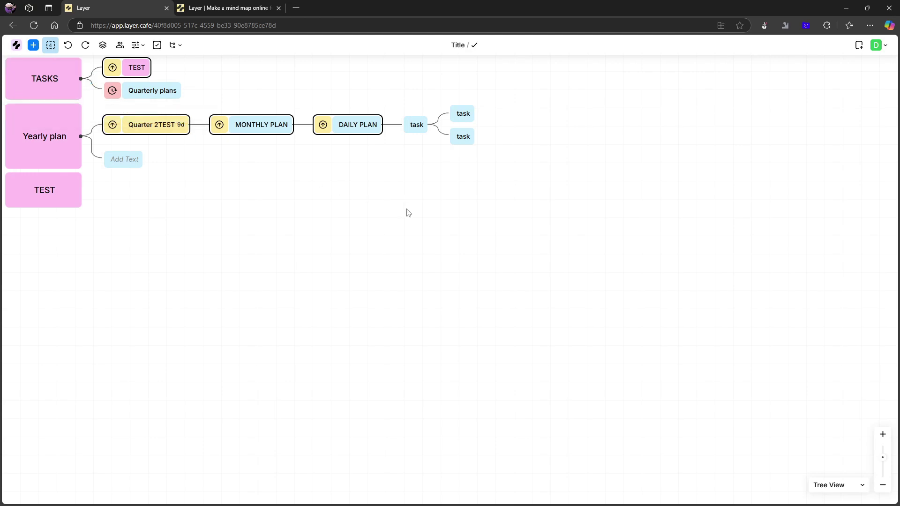
left_click(17, 45)
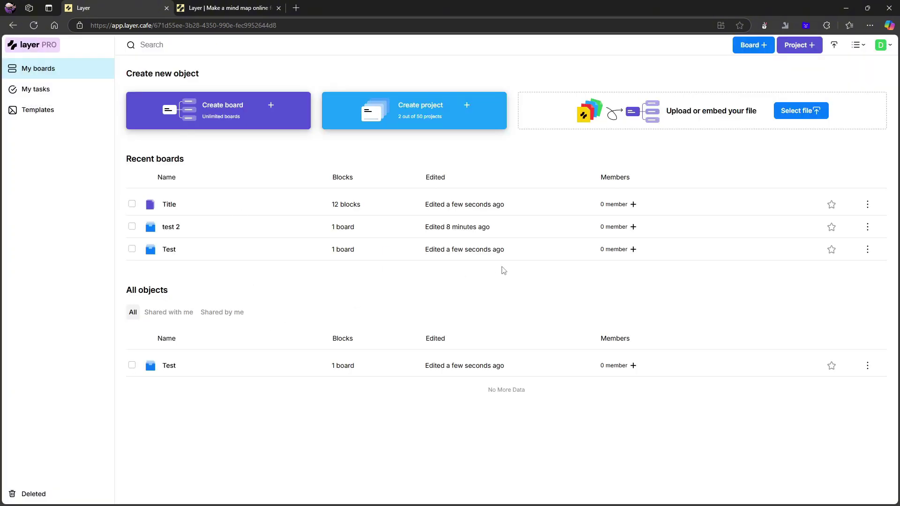